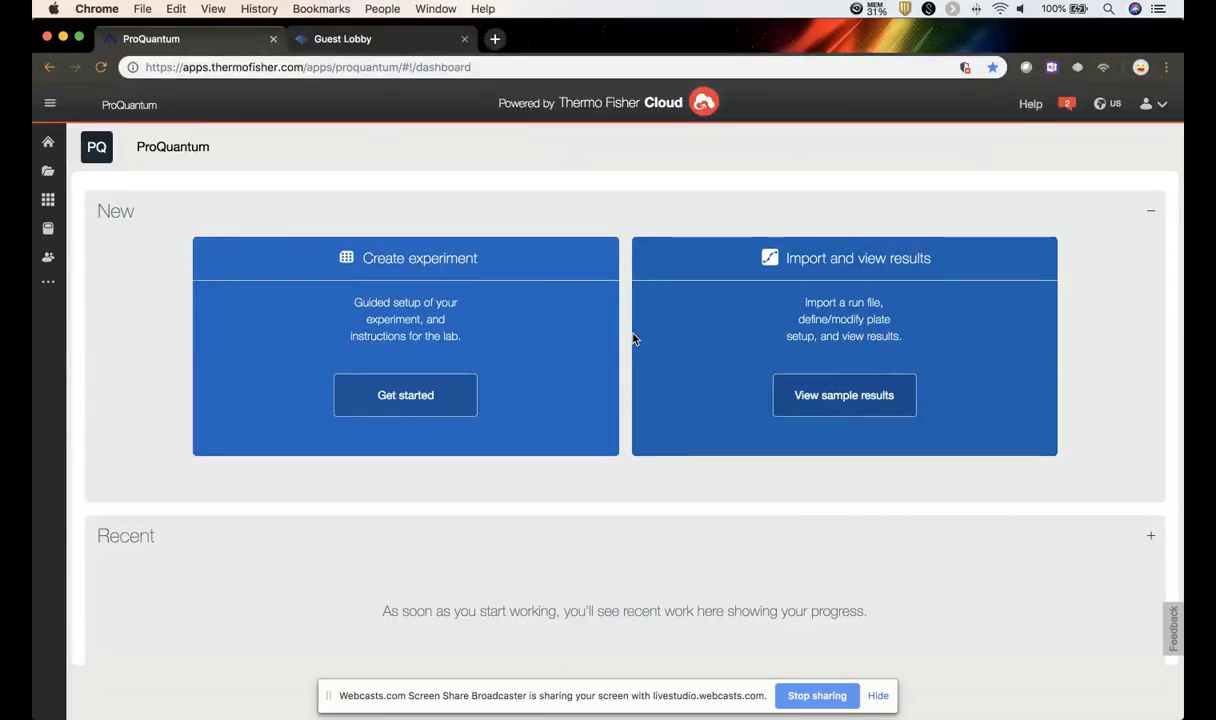
Create a new experiment and set up its standards with catalog number A35600 and lot number 123456.
{"action": "left_click", "coordinate": [878, 697]}
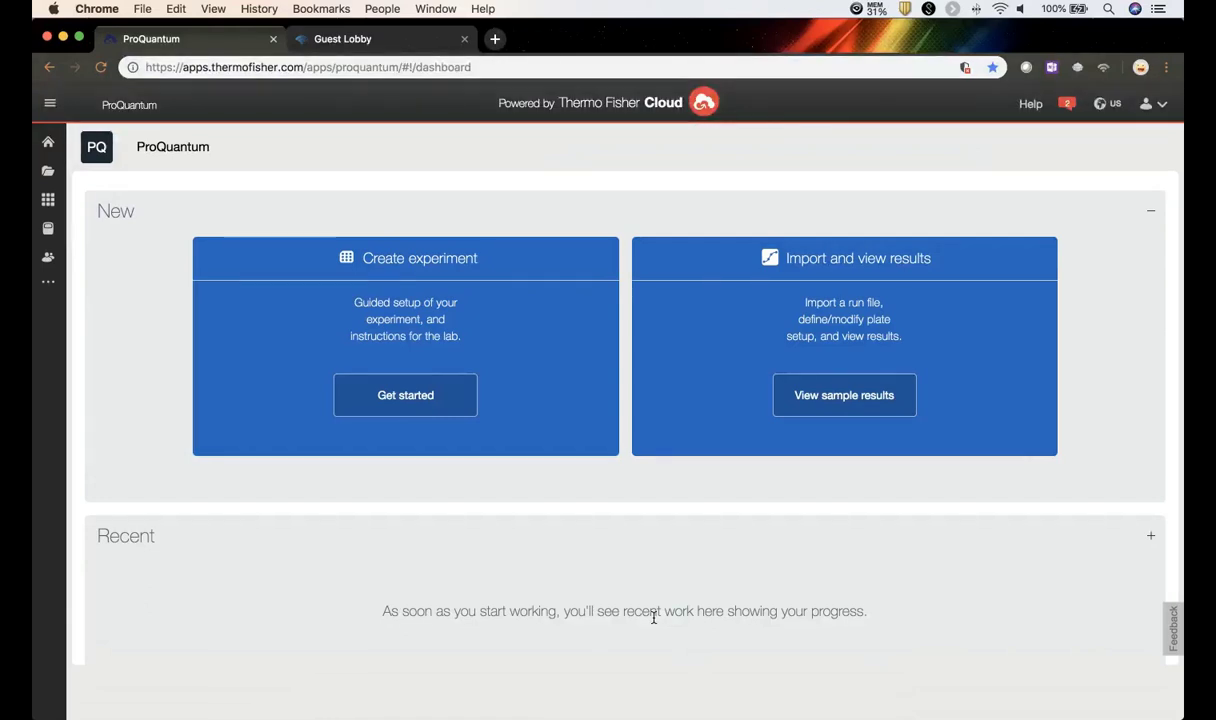
{"action": "left_click", "coordinate": [405, 396]}
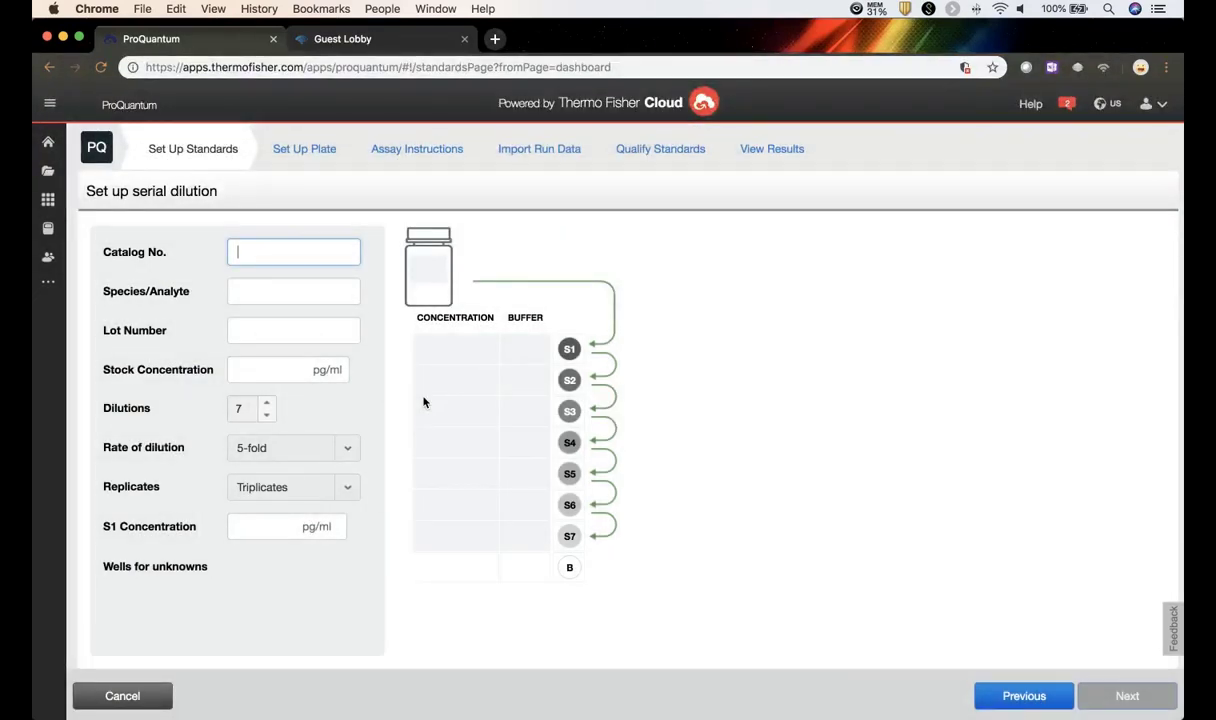
{"action": "type", "text": "A35600"}
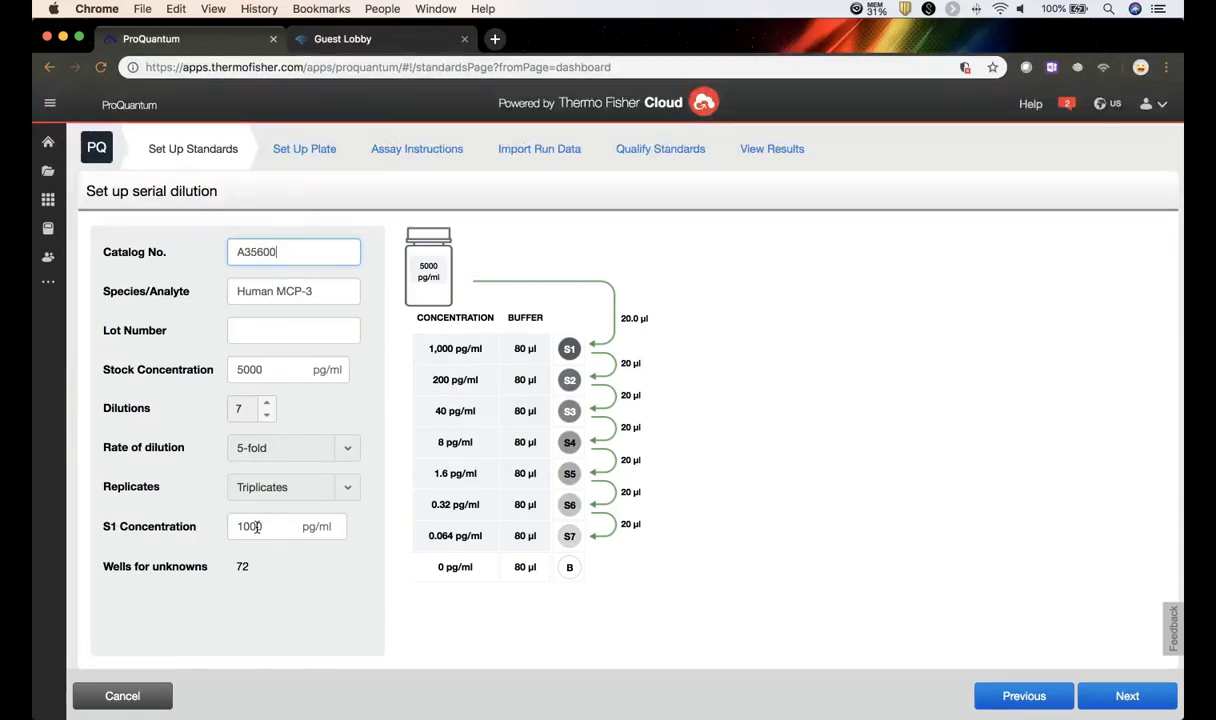
{"action": "left_click", "coordinate": [287, 330]}
{"action": "type", "text": "123456"}
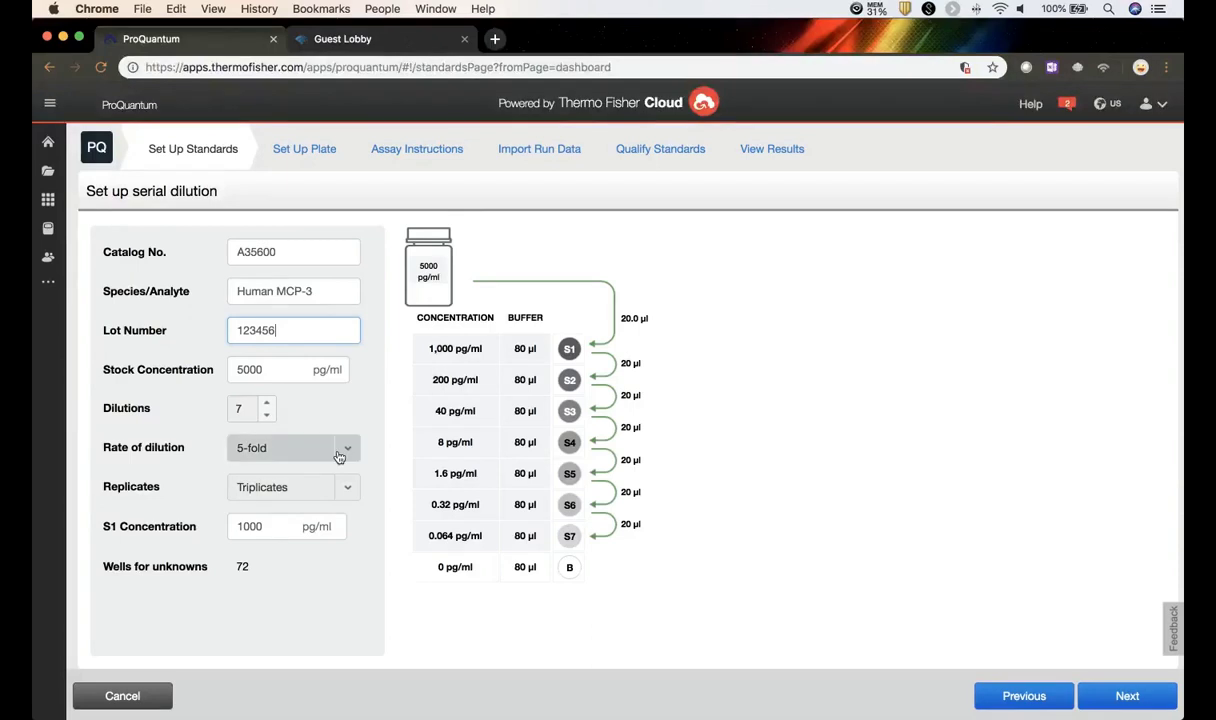
Try 9 dilutions for the standard series and restore the count to 7.
{"action": "left_click", "coordinate": [266, 403]}
{"action": "left_click", "coordinate": [266, 403]}
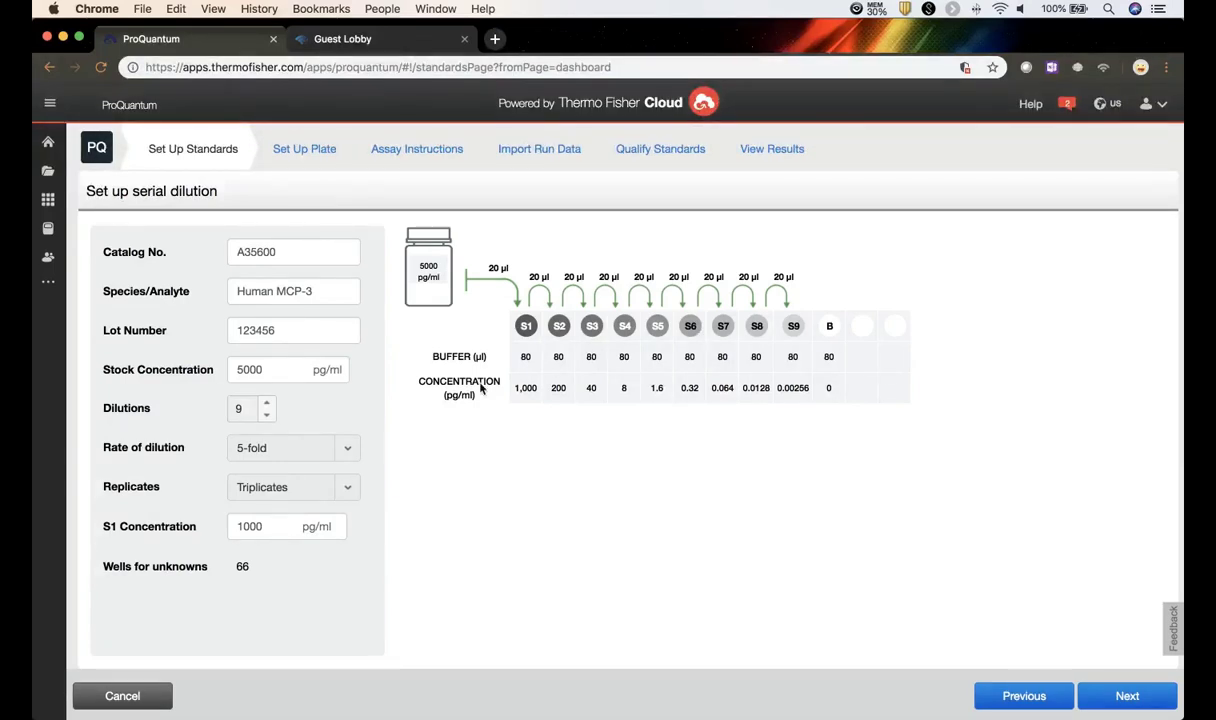
{"action": "left_click", "coordinate": [267, 415]}
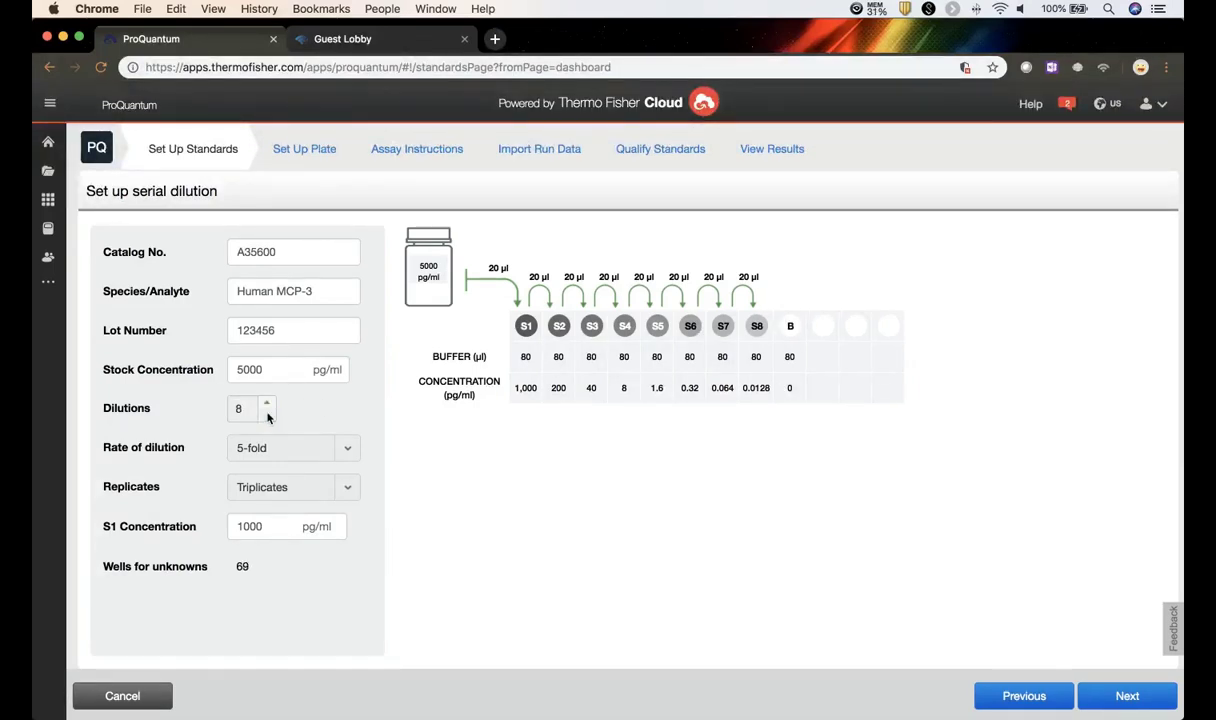
{"action": "left_click", "coordinate": [267, 415]}
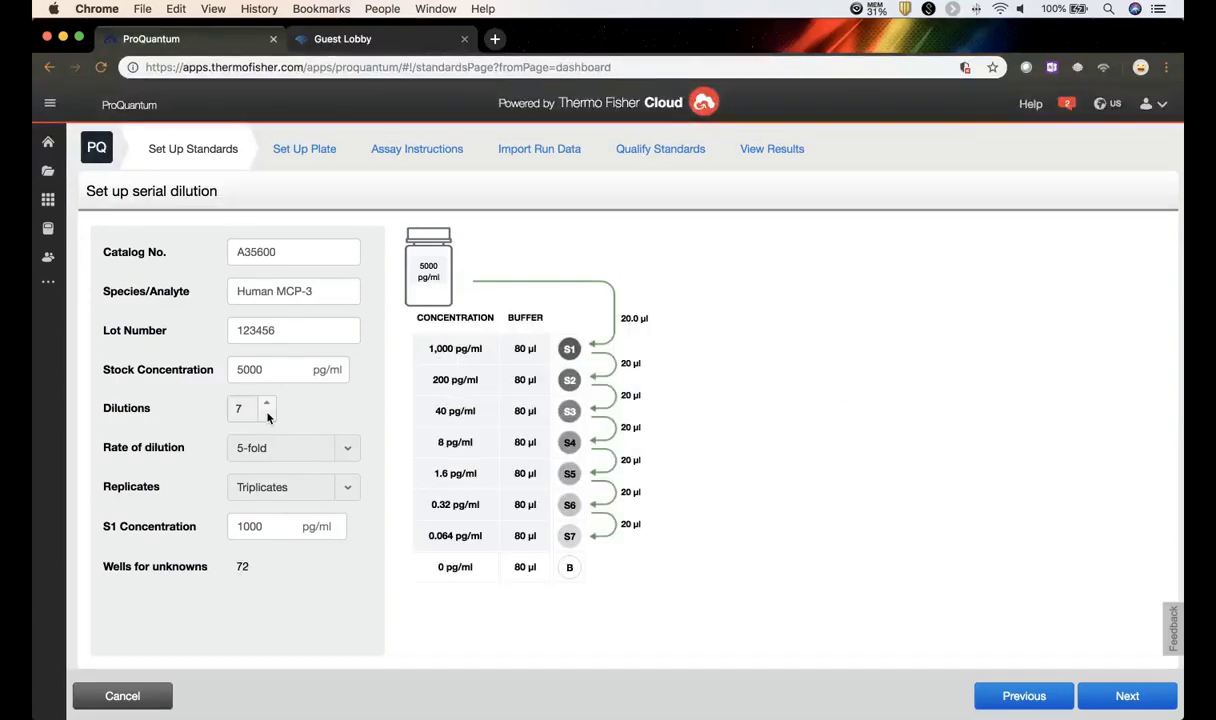
Set the standards' replicates to Duplicates and add 30 unknown samples to the PCR plate layout.
{"action": "left_click", "coordinate": [331, 488]}
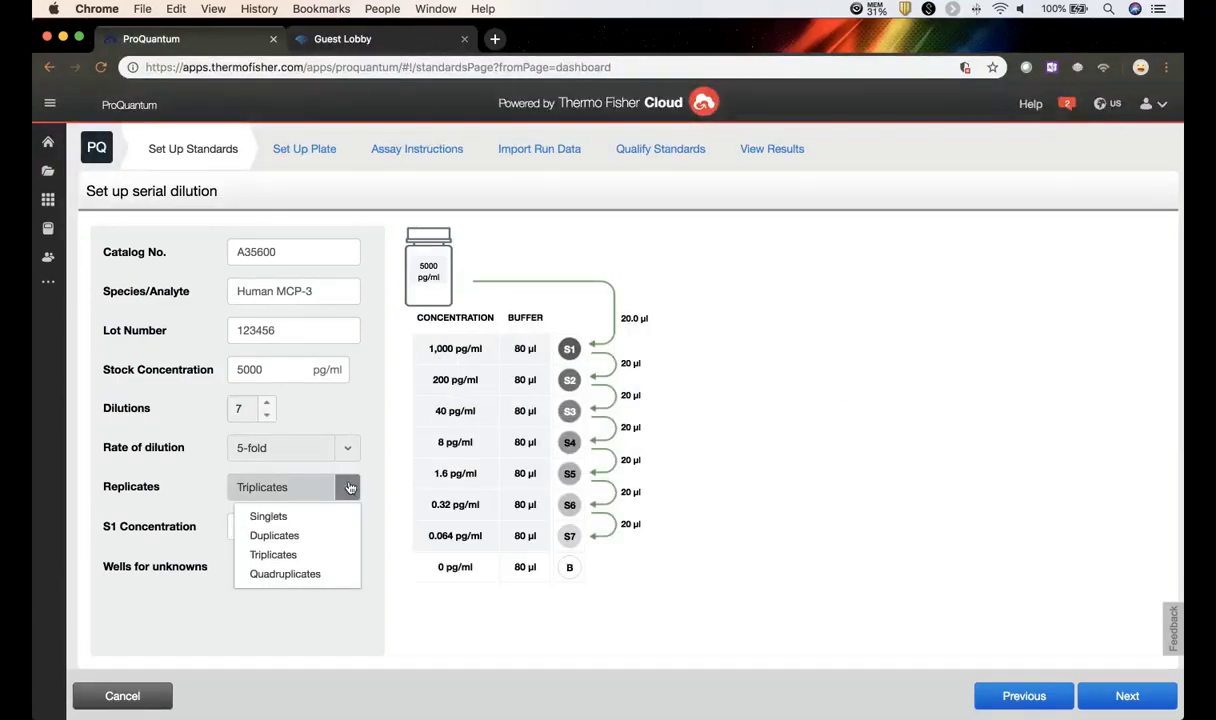
{"action": "left_click", "coordinate": [284, 537]}
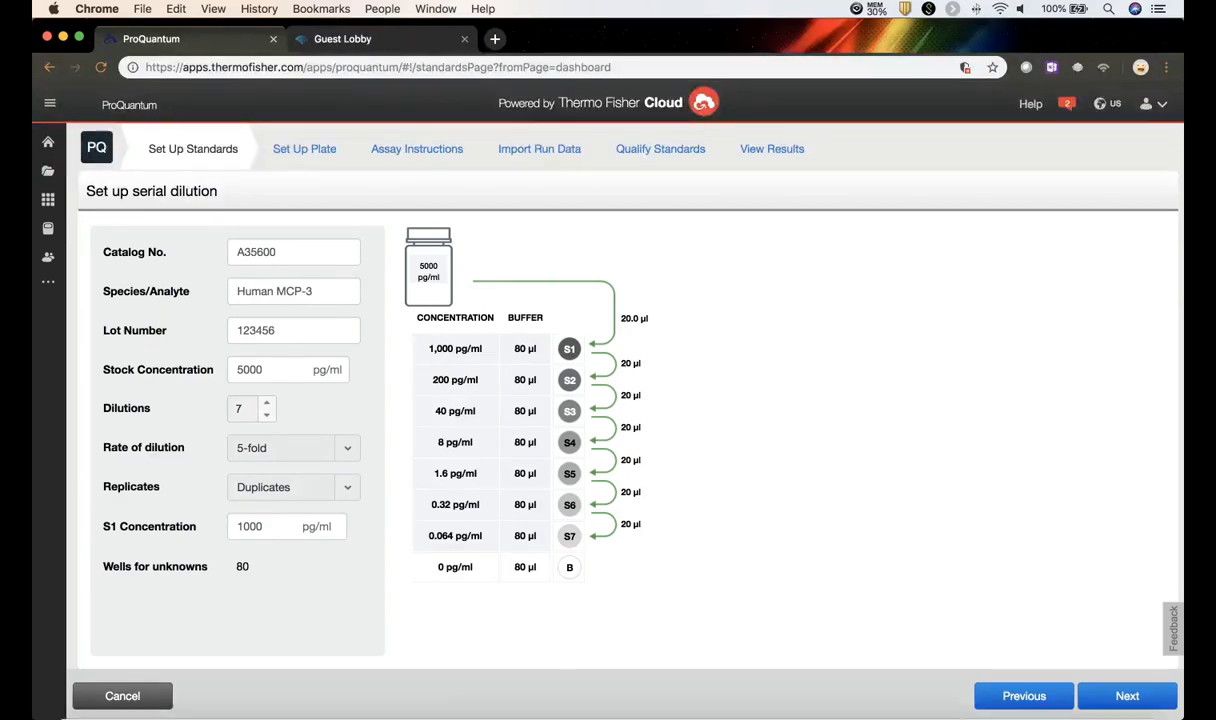
{"action": "left_click", "coordinate": [1127, 696]}
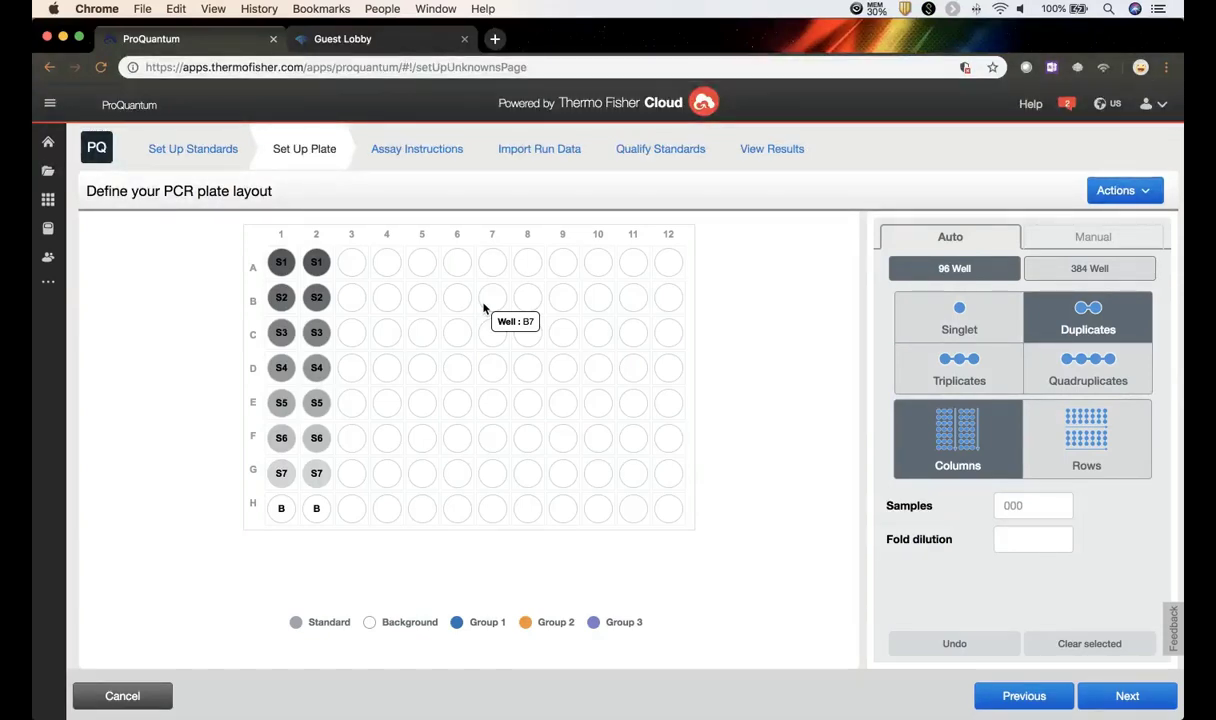
{"action": "left_click", "coordinate": [1030, 505]}
{"action": "type", "text": "30"}
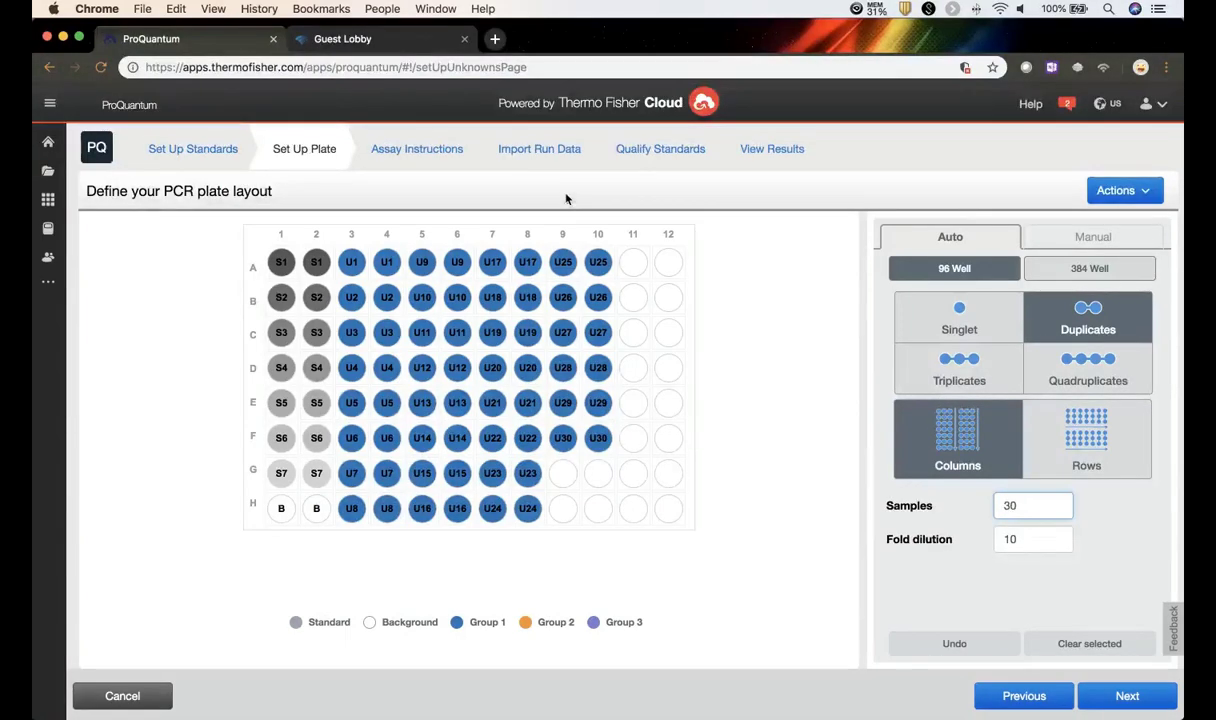
Assign the unknown wells in columns 5–8 to Group 2 and those in columns 9–10 to Group 3.
{"action": "left_click_drag", "start_coordinate": [421, 262], "coordinate": [552, 522]}
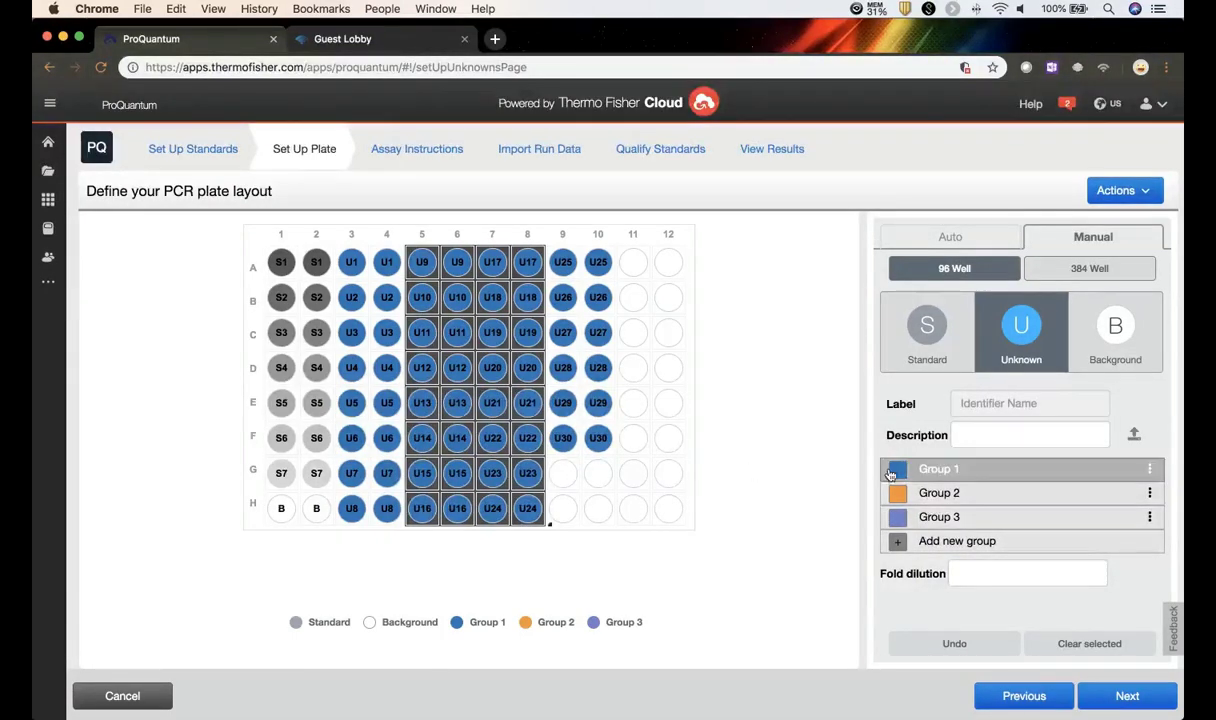
{"action": "left_click", "coordinate": [940, 494]}
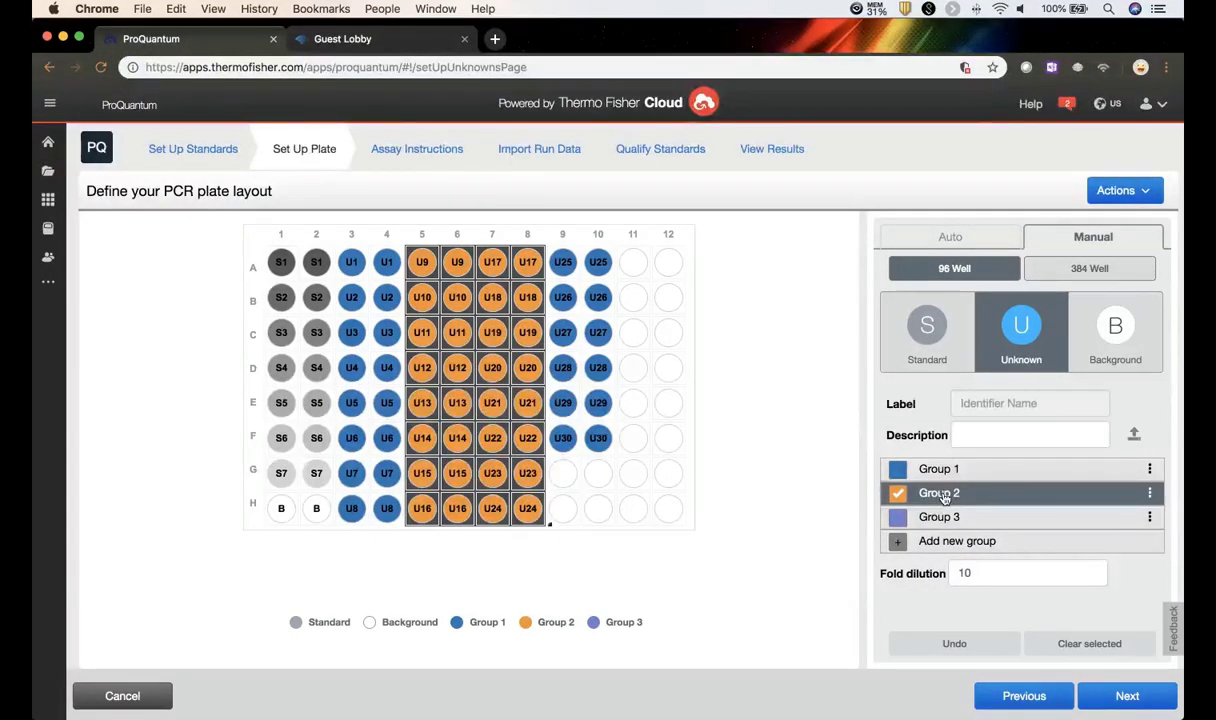
{"action": "left_click_drag", "start_coordinate": [567, 270], "coordinate": [620, 453]}
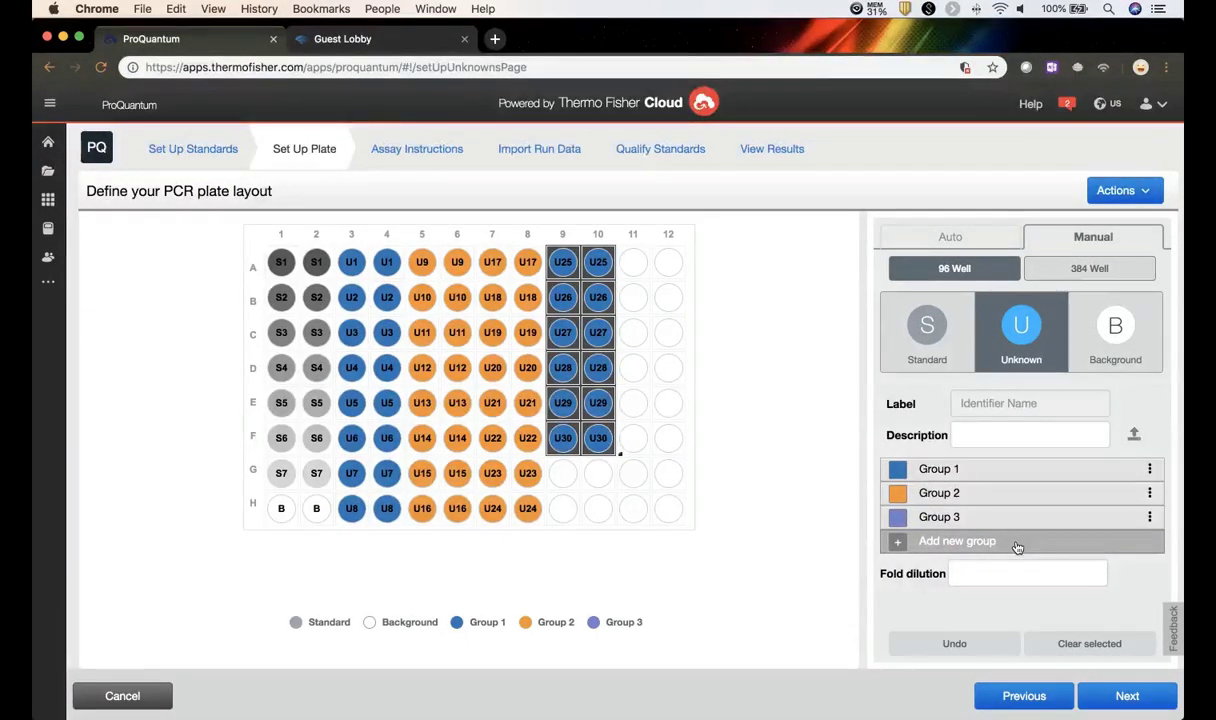
{"action": "left_click", "coordinate": [958, 517]}
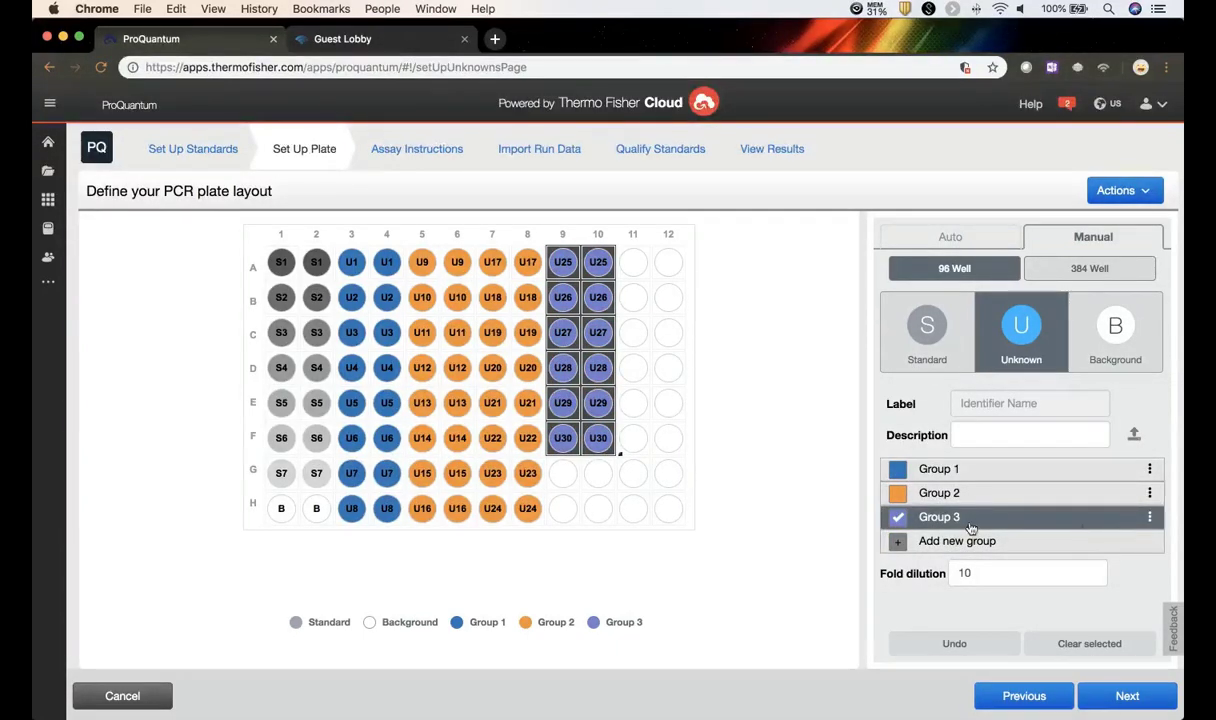
Change the color of Group 3 to light green.
{"action": "left_click", "coordinate": [1151, 517]}
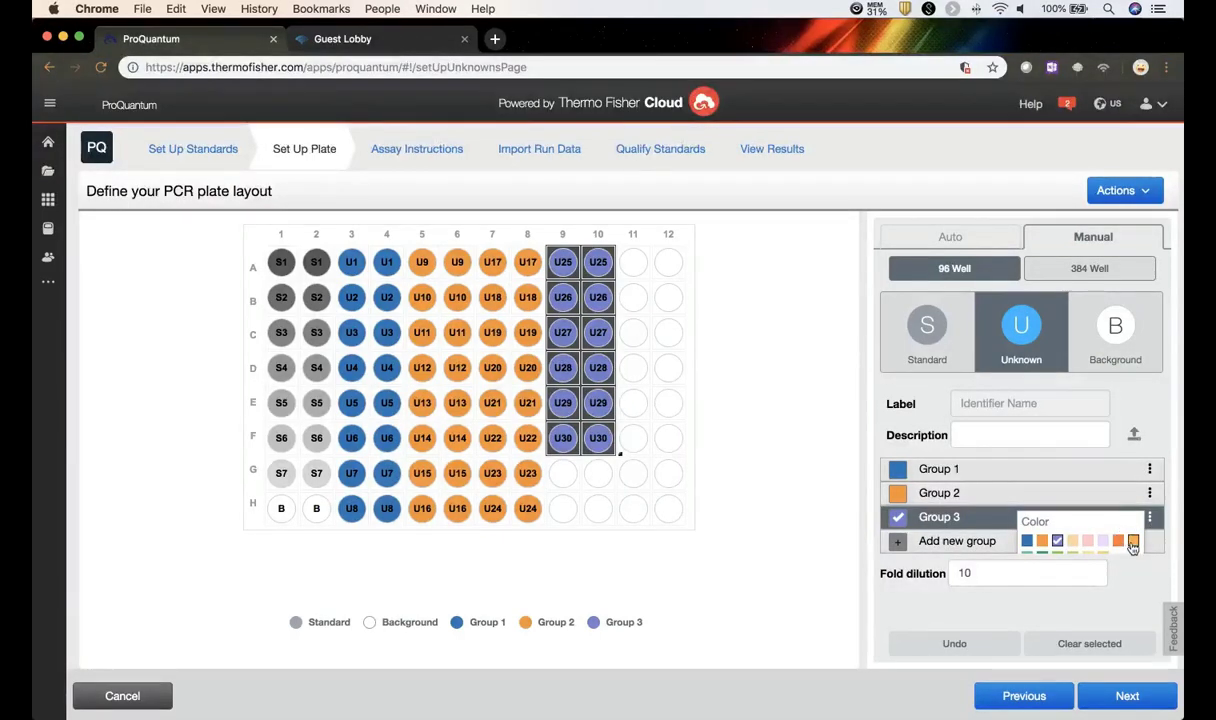
{"action": "scroll", "coordinate": [1133, 543], "scroll_direction": "down", "scroll_amount": 1}
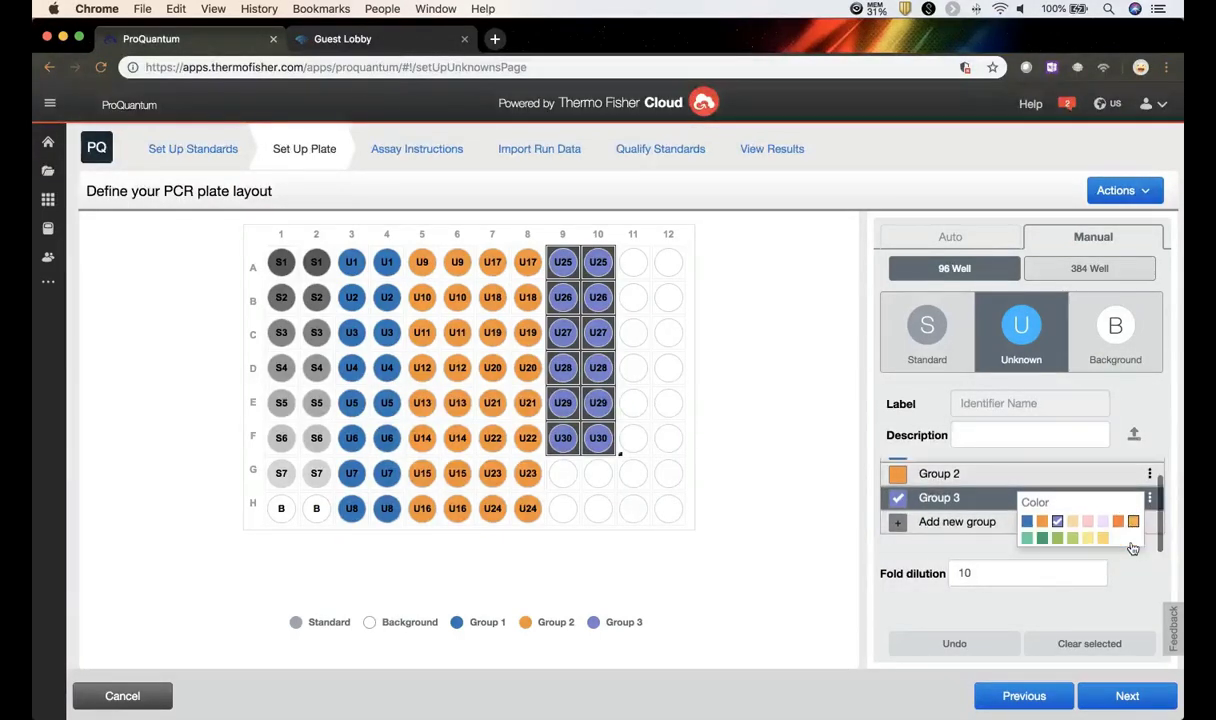
{"action": "left_click", "coordinate": [1027, 539]}
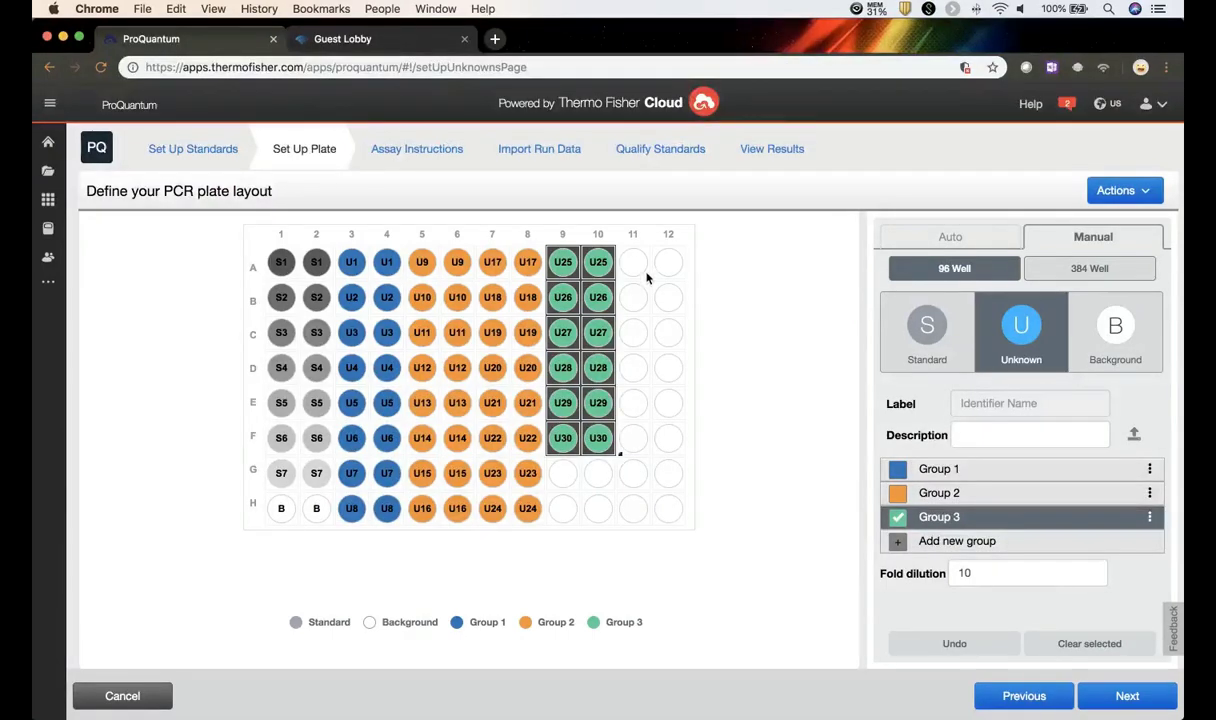
Try defining wells A11–A12 as unknowns and filling them down to row H, and undo the additions.
{"action": "left_click_drag", "start_coordinate": [634, 264], "coordinate": [660, 264]}
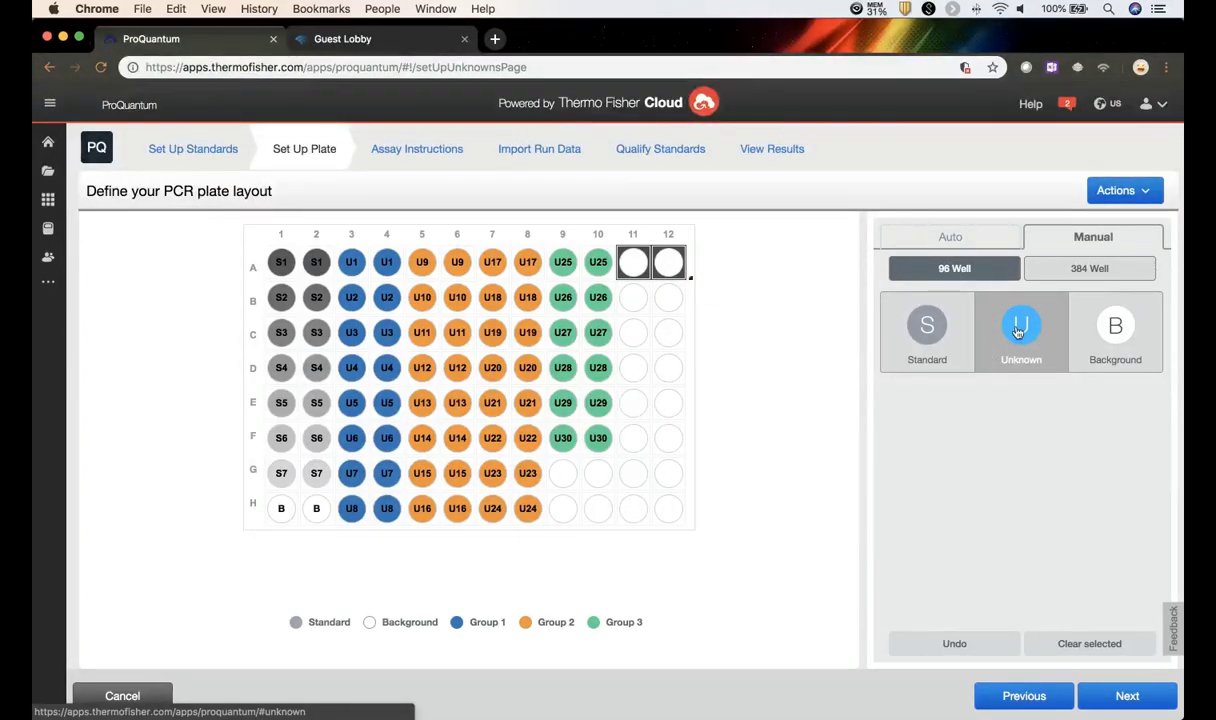
{"action": "left_click", "coordinate": [990, 357]}
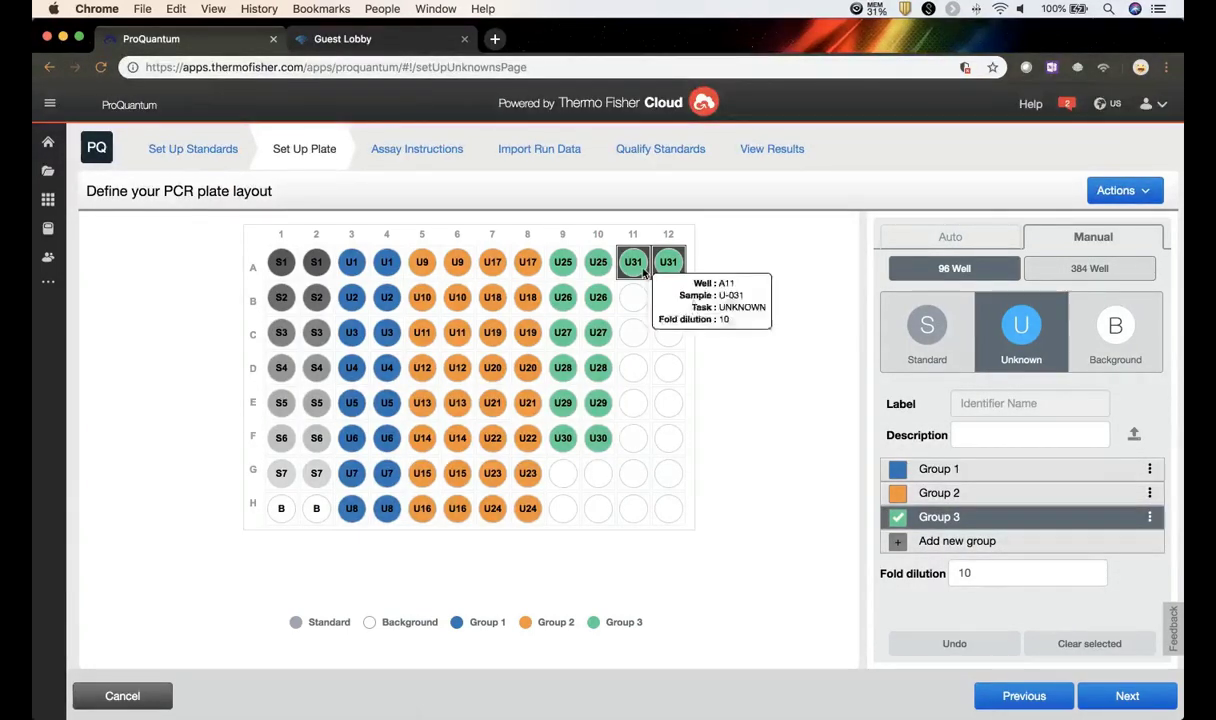
{"action": "mouse_move", "coordinate": [631, 268]}
{"action": "left_click_drag", "start_coordinate": [631, 268], "coordinate": [660, 262]}
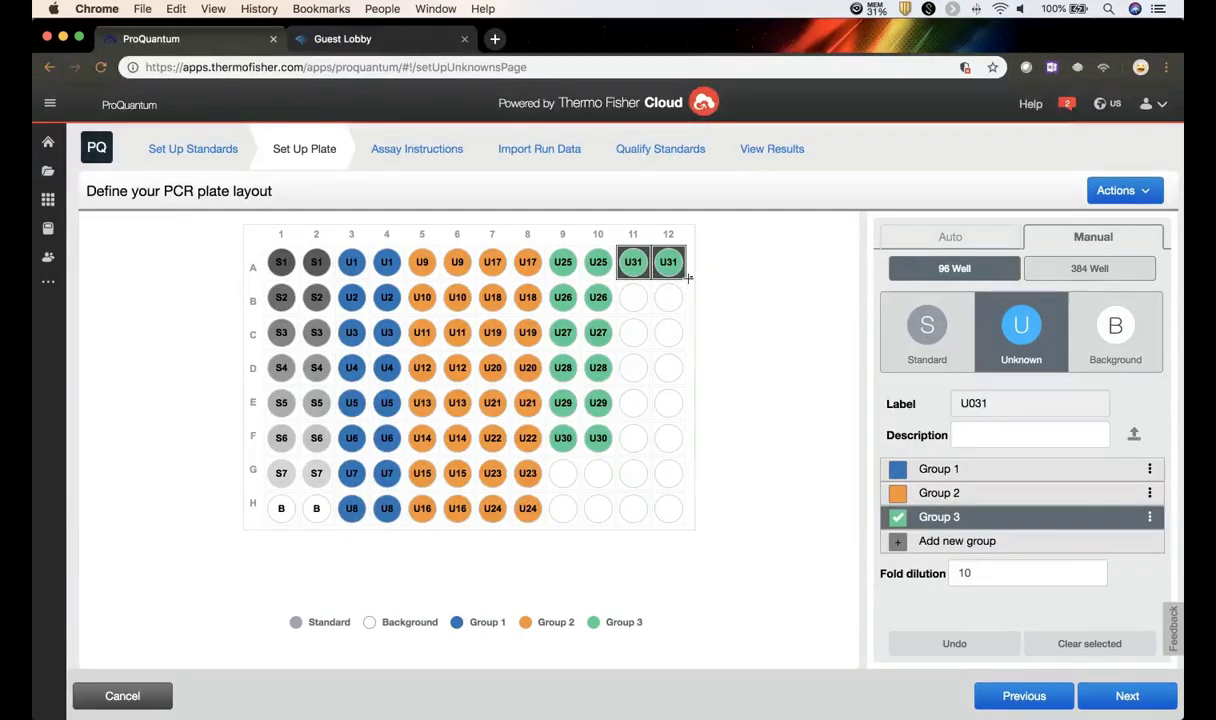
{"action": "left_click_drag", "start_coordinate": [688, 278], "coordinate": [677, 515]}
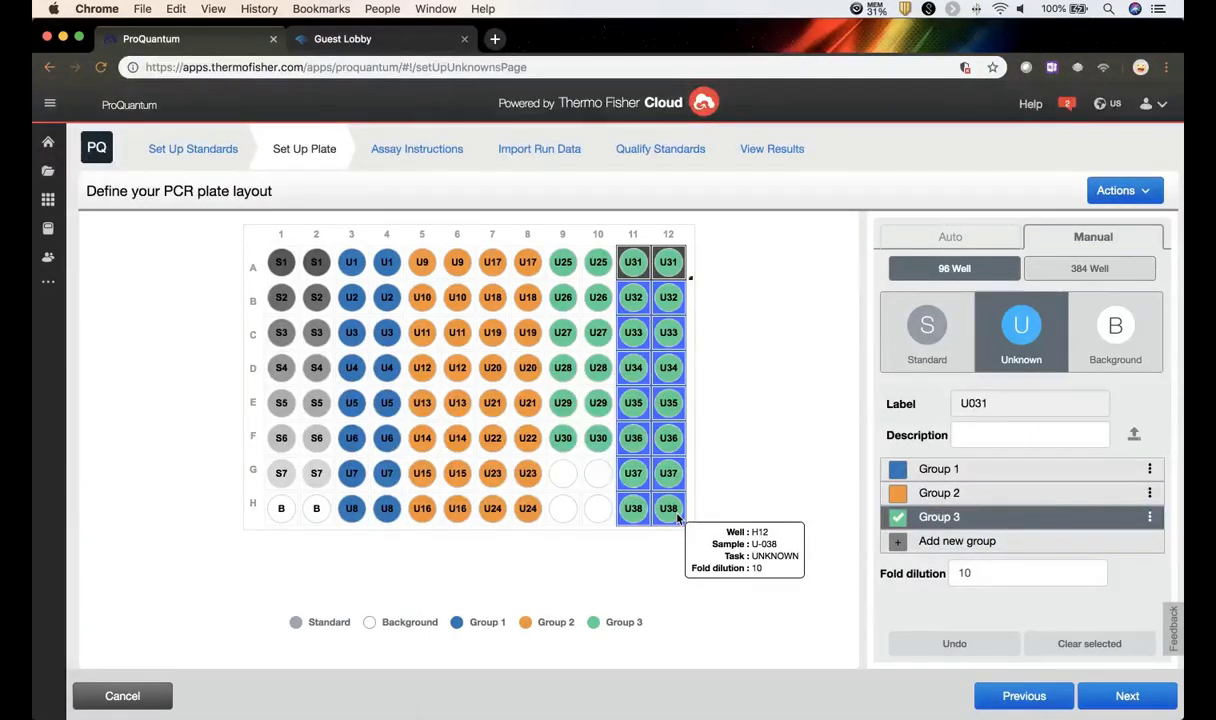
{"action": "left_click", "coordinate": [967, 645]}
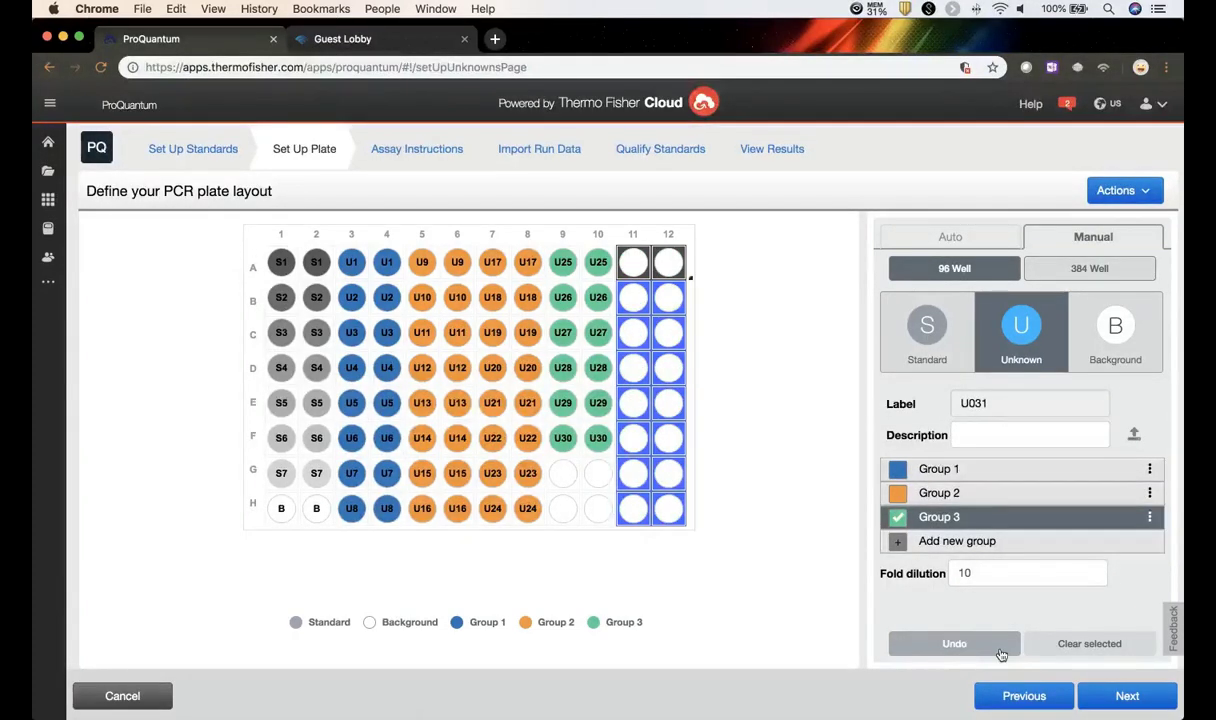
{"action": "left_click", "coordinate": [563, 473]}
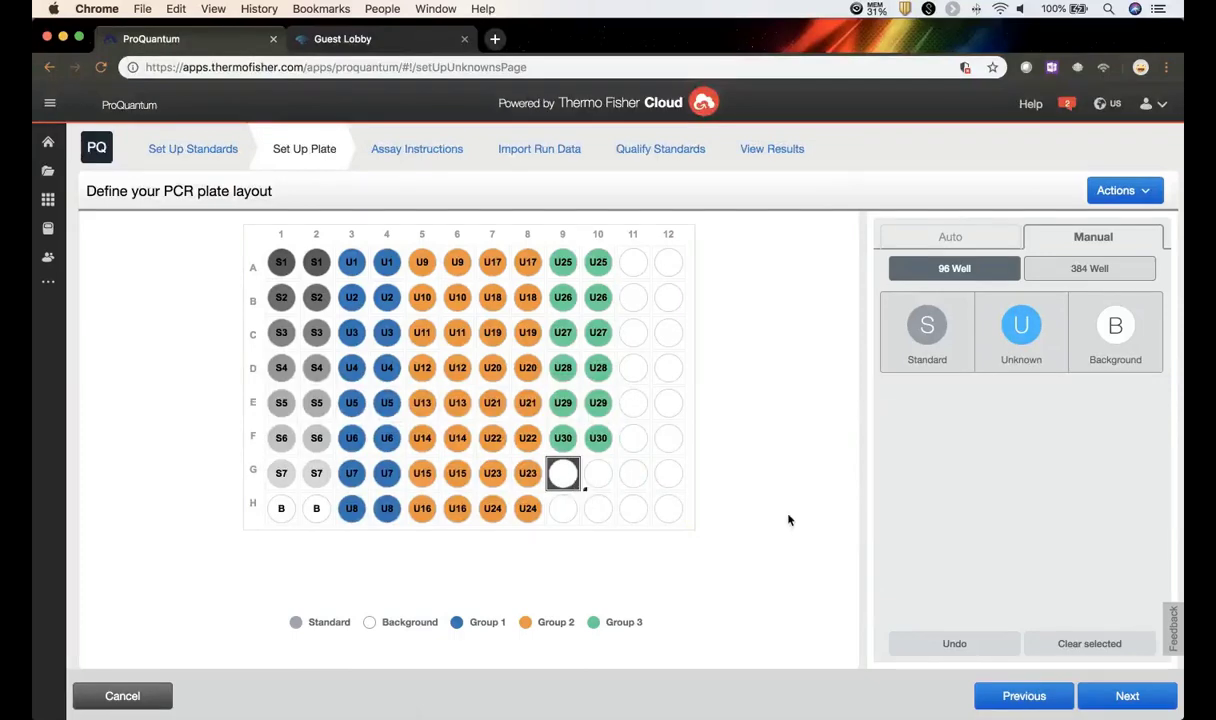
Finish the plate layout and save the experiment as MCP3_bench.
{"action": "left_click", "coordinate": [1160, 697]}
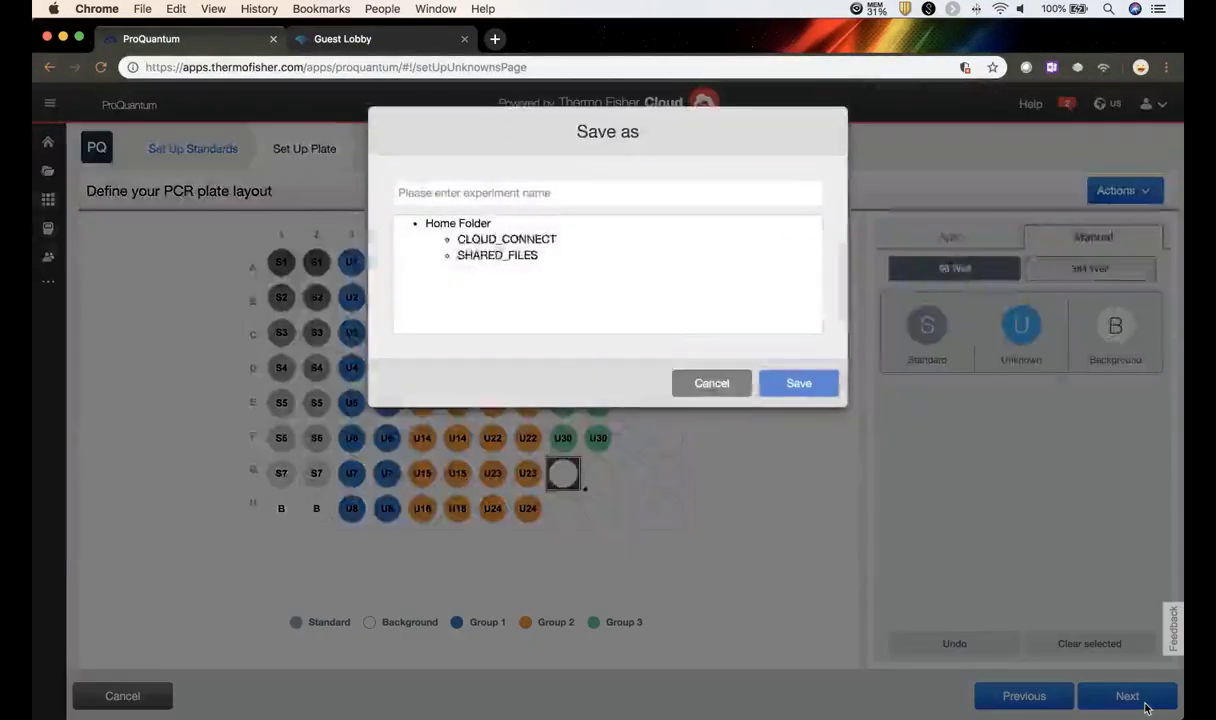
{"action": "left_click", "coordinate": [508, 195]}
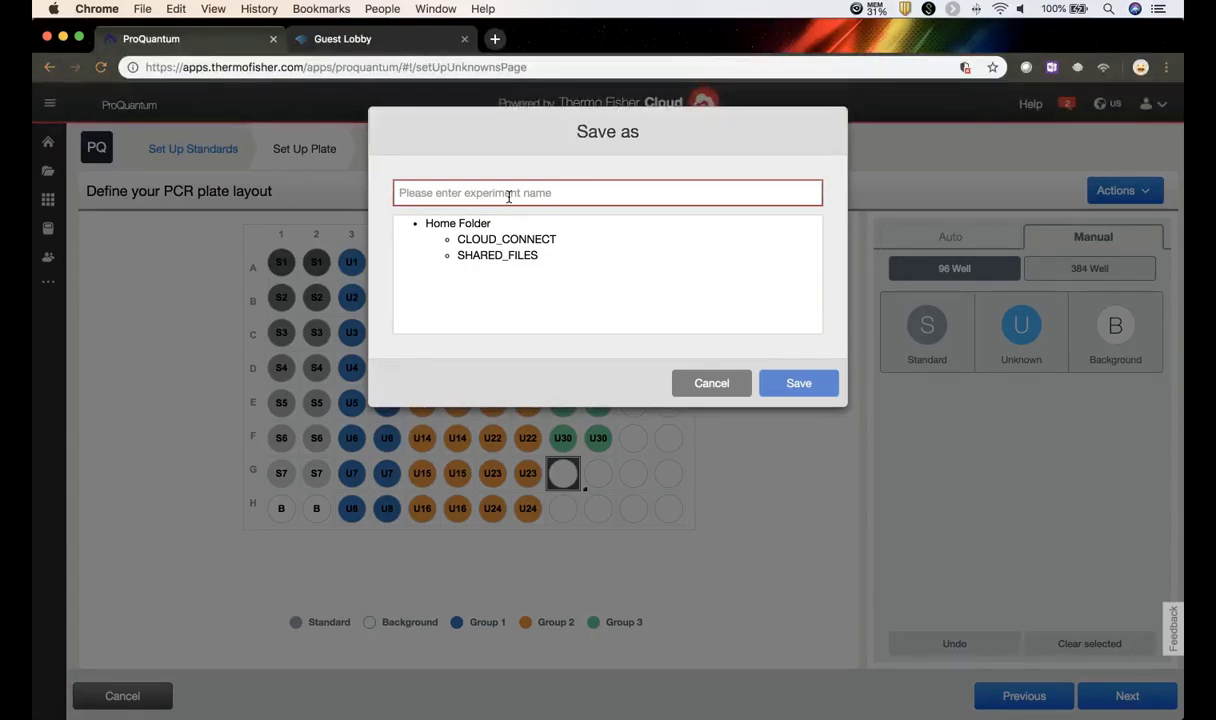
{"action": "type", "text": "MCP"}
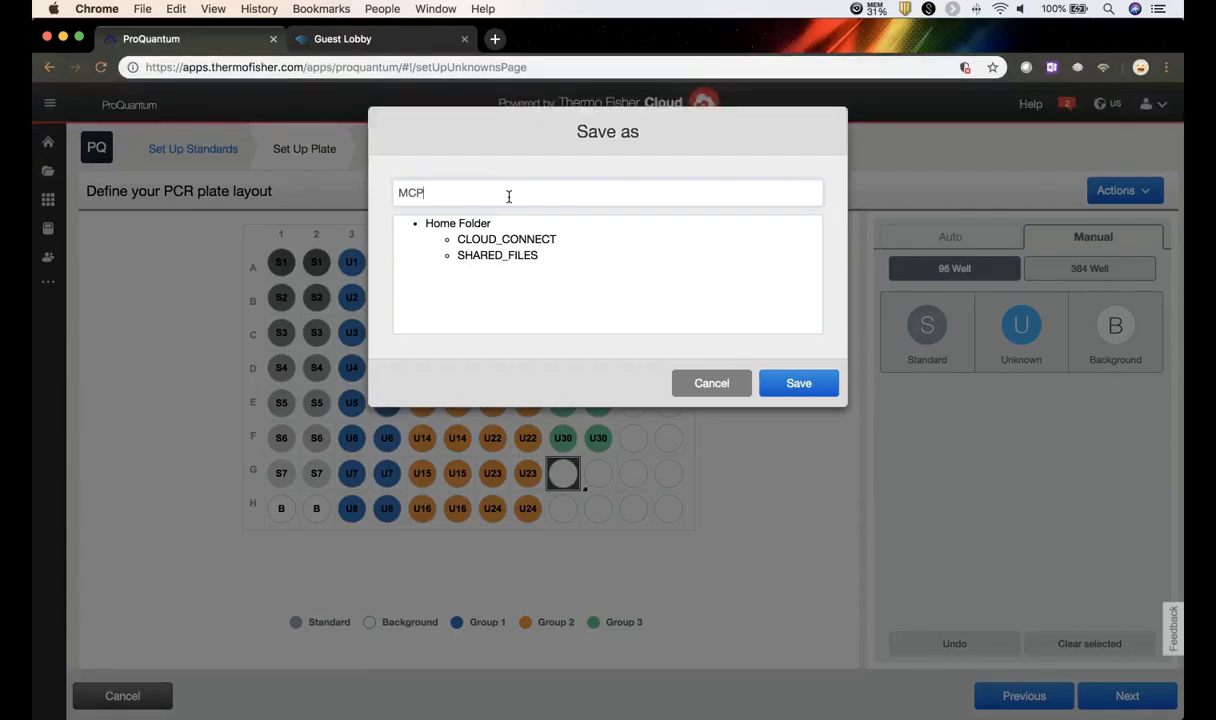
{"action": "type", "text": "3_bench"}
{"action": "left_click", "coordinate": [800, 383]}
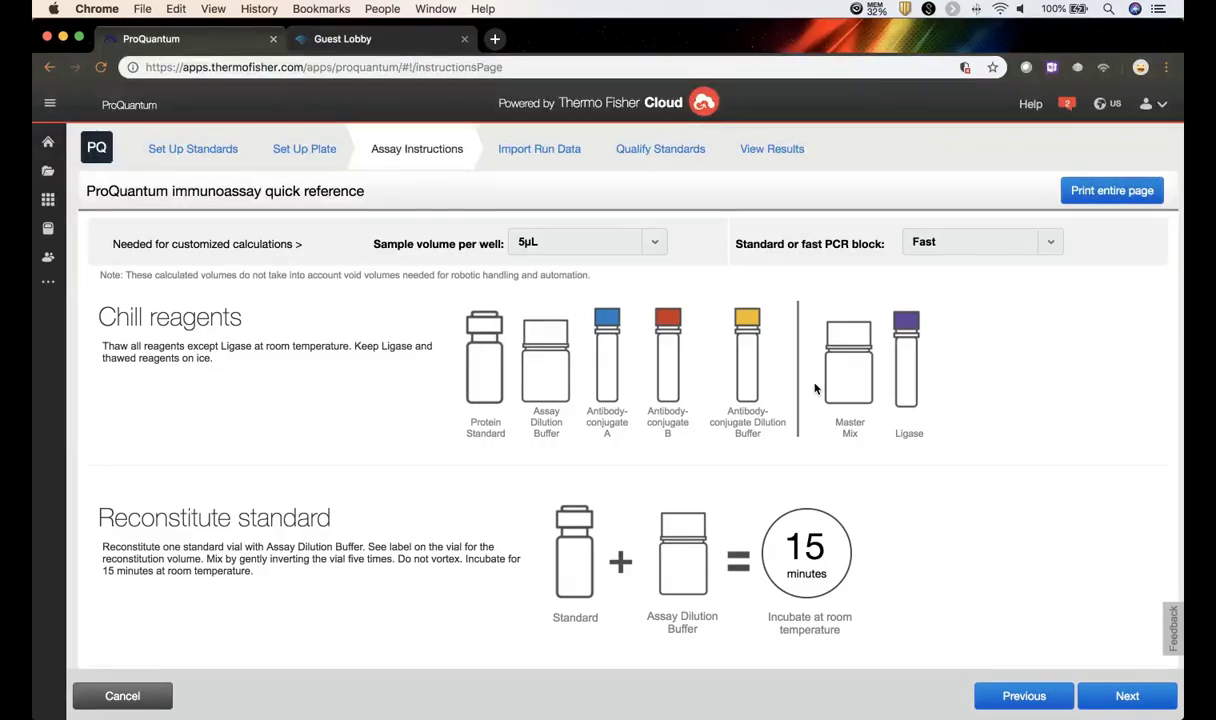
Review the available options for sample volume per well and for the PCR block in the assay instructions.
{"action": "scroll", "coordinate": [815, 389], "scroll_direction": "down", "scroll_amount": 2}
{"action": "scroll", "coordinate": [815, 389], "scroll_direction": "up", "scroll_amount": 1}
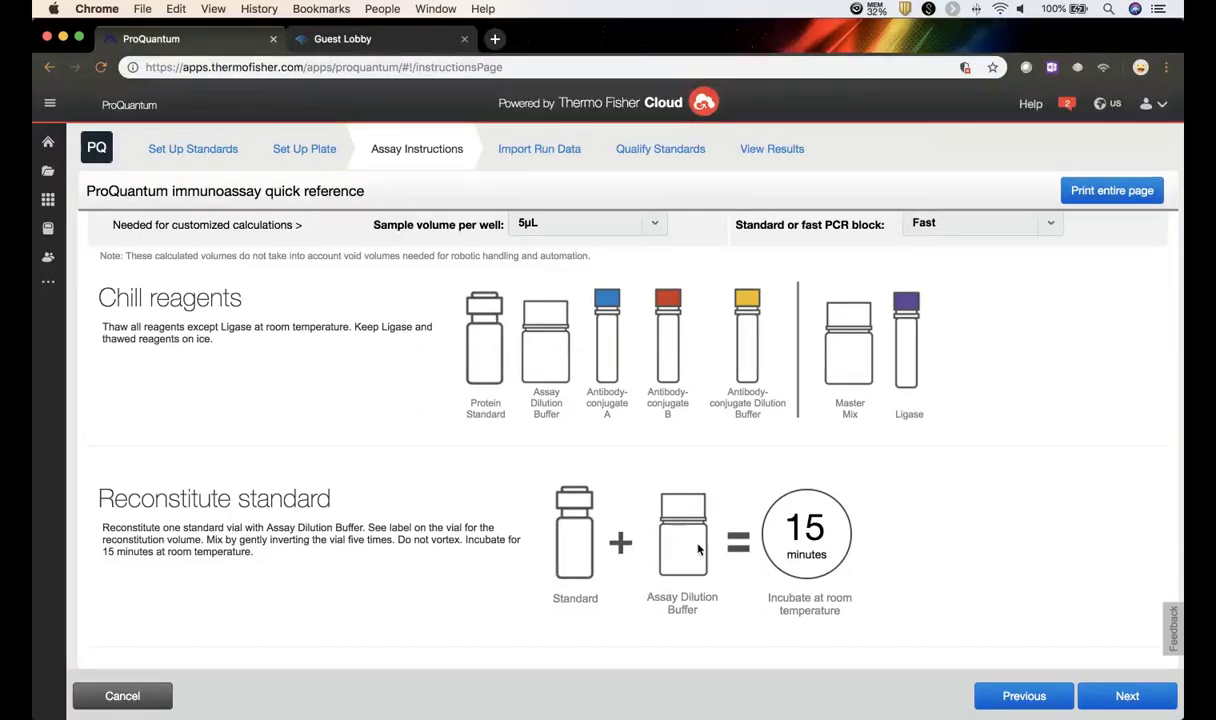
{"action": "left_click", "coordinate": [656, 224]}
{"action": "left_click", "coordinate": [656, 224]}
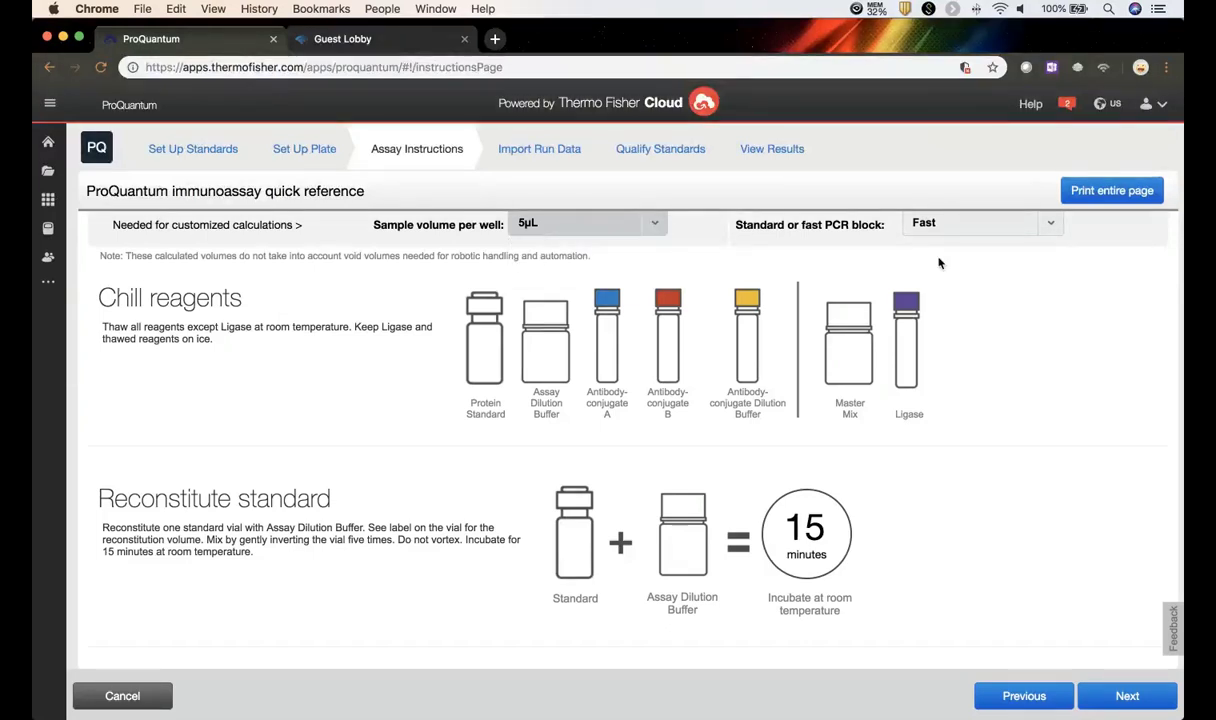
{"action": "left_click", "coordinate": [1052, 226]}
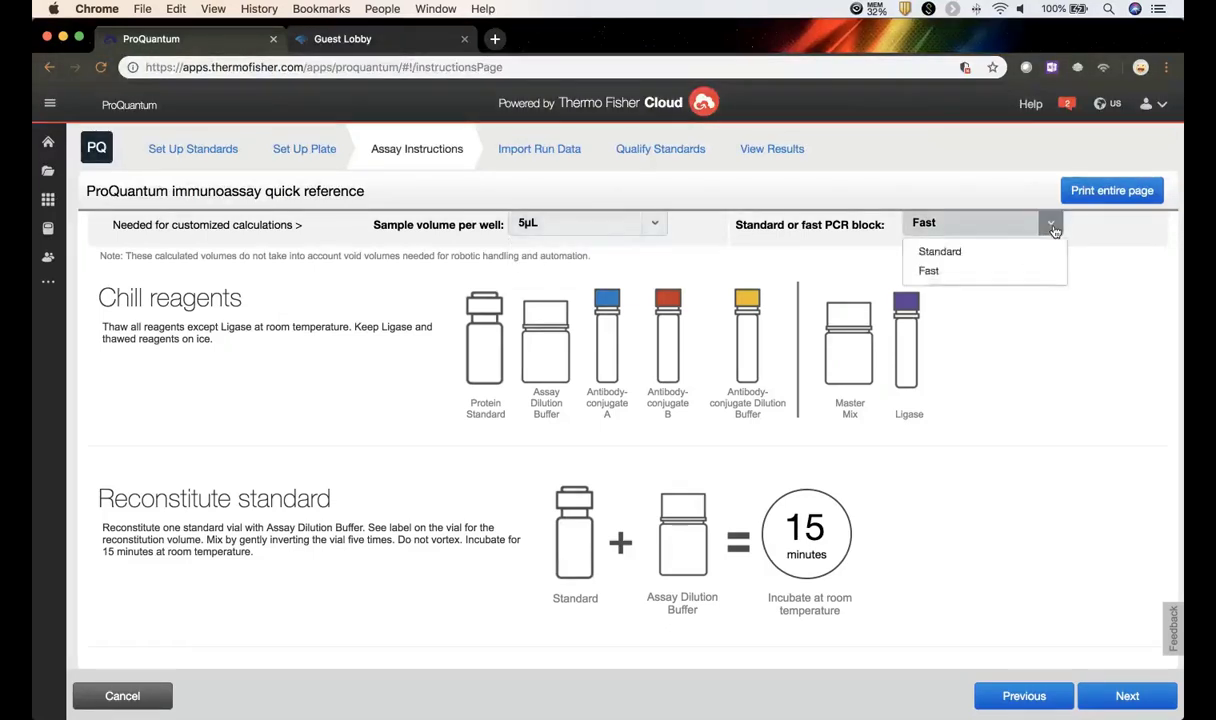
{"action": "left_click", "coordinate": [1096, 344]}
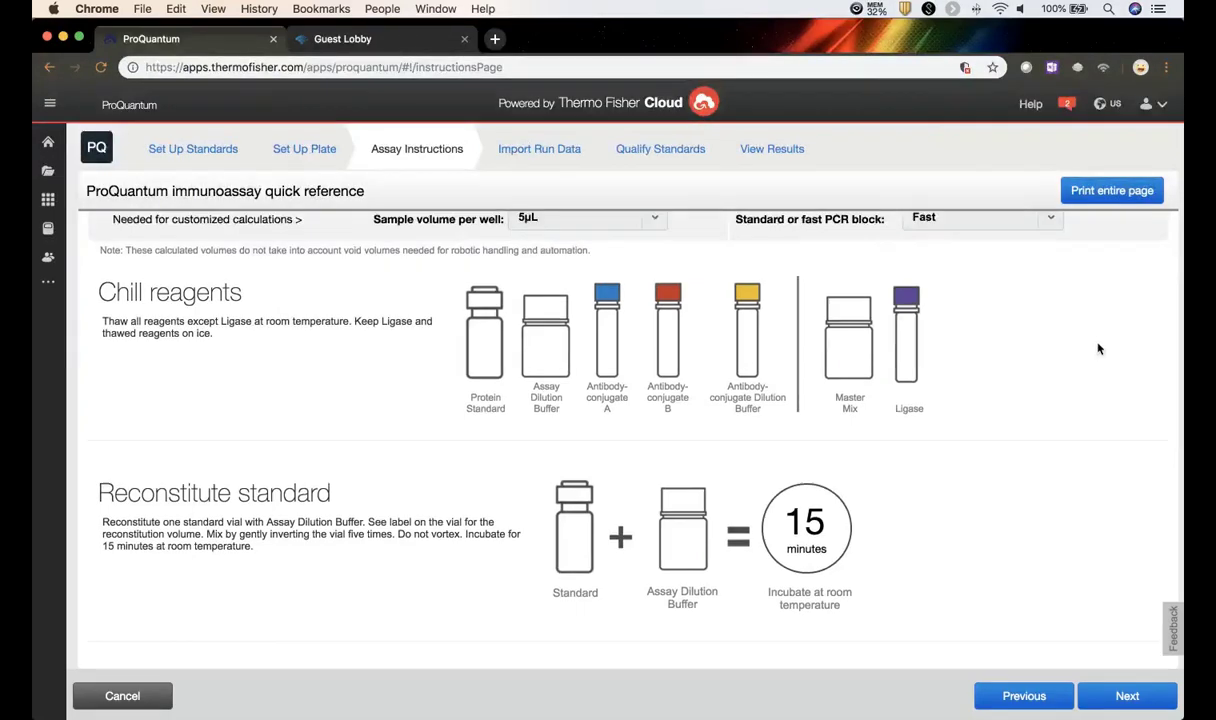
Read the assay instructions on mixing antibody conjugates, diluting samples and creating the standard curve.
{"action": "scroll", "coordinate": [1098, 348], "scroll_direction": "down", "scroll_amount": 5}
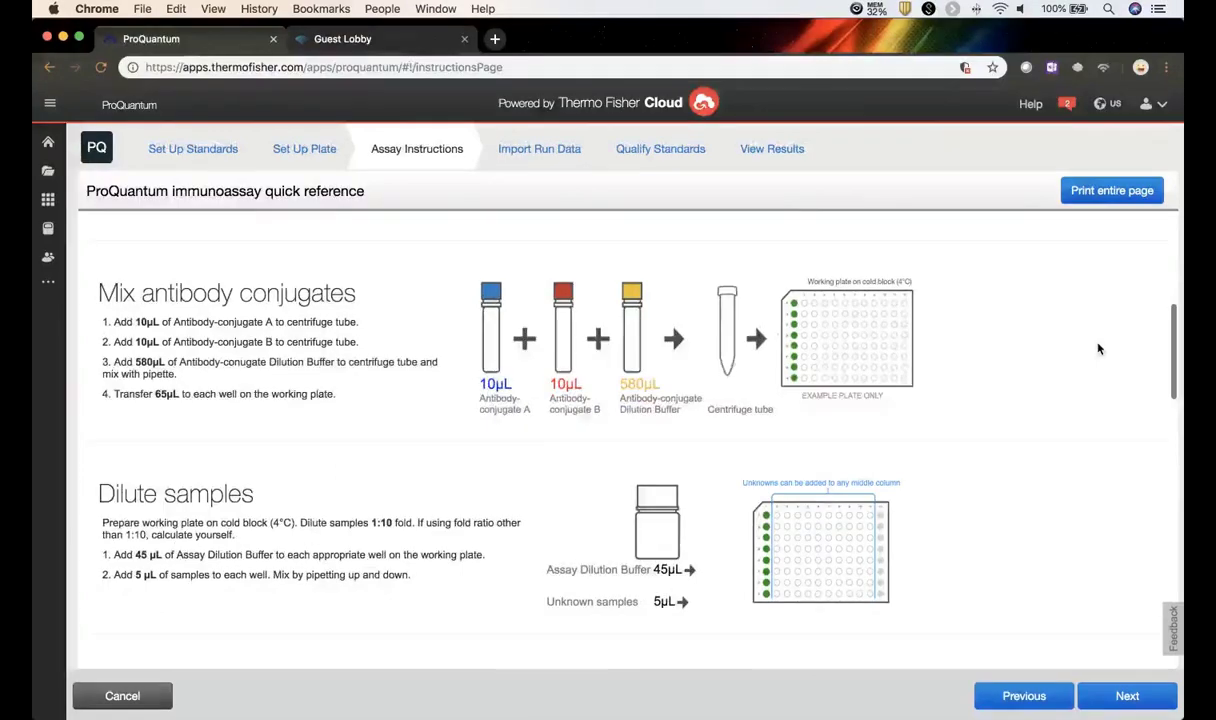
{"action": "scroll", "coordinate": [1098, 348], "scroll_direction": "down", "scroll_amount": 3}
{"action": "scroll", "coordinate": [1098, 348], "scroll_direction": "down", "scroll_amount": 2}
{"action": "scroll", "coordinate": [1098, 348], "scroll_direction": "up", "scroll_amount": 2}
{"action": "scroll", "coordinate": [1098, 348], "scroll_direction": "down", "scroll_amount": 1}
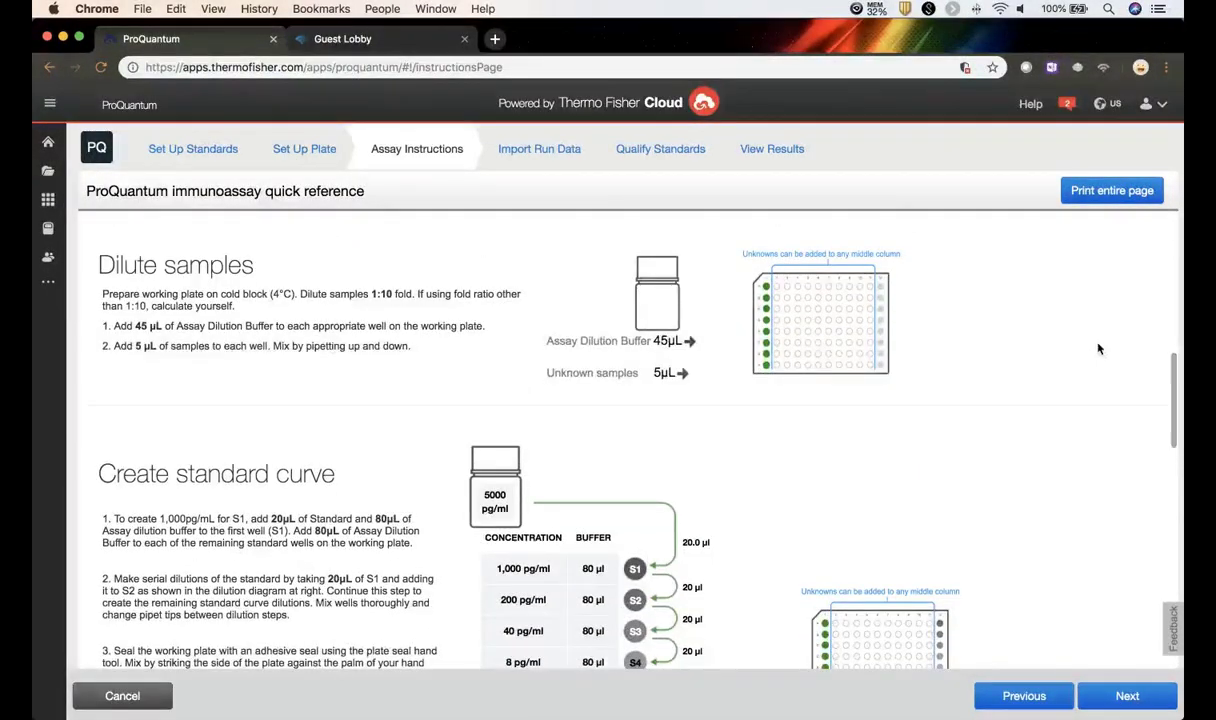
{"action": "scroll", "coordinate": [1098, 348], "scroll_direction": "down", "scroll_amount": 3}
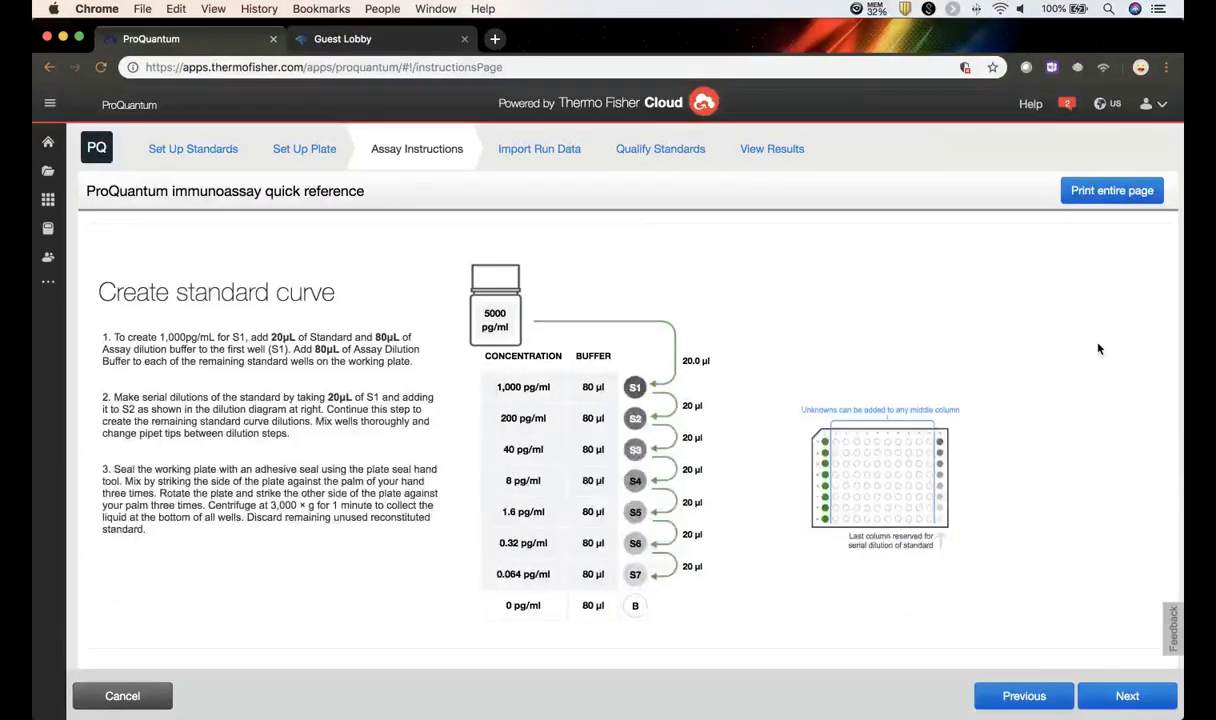
Read the assay instructions on binding the analyte, performing qPCR and running the qPCR reaction plate.
{"action": "scroll", "coordinate": [1098, 348], "scroll_direction": "down", "scroll_amount": 6}
{"action": "scroll", "coordinate": [1098, 348], "scroll_direction": "up", "scroll_amount": 4}
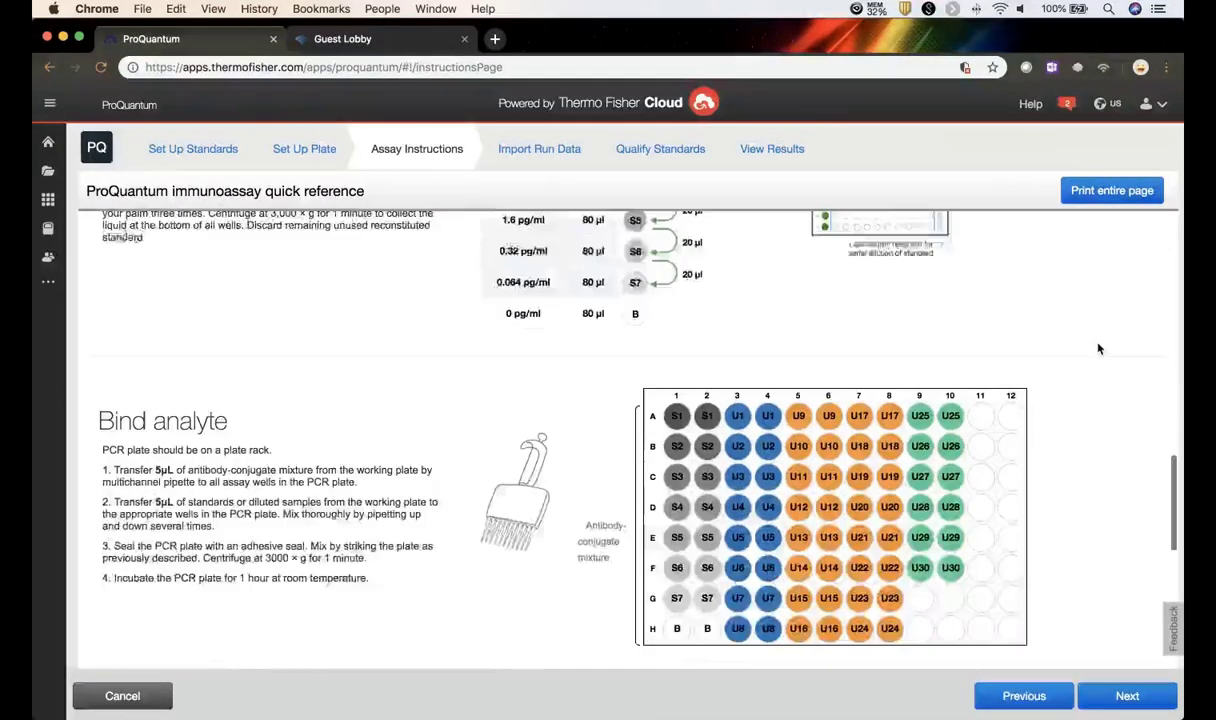
{"action": "scroll", "coordinate": [1098, 348], "scroll_direction": "down", "scroll_amount": 2}
{"action": "scroll", "coordinate": [1098, 348], "scroll_direction": "down", "scroll_amount": 5}
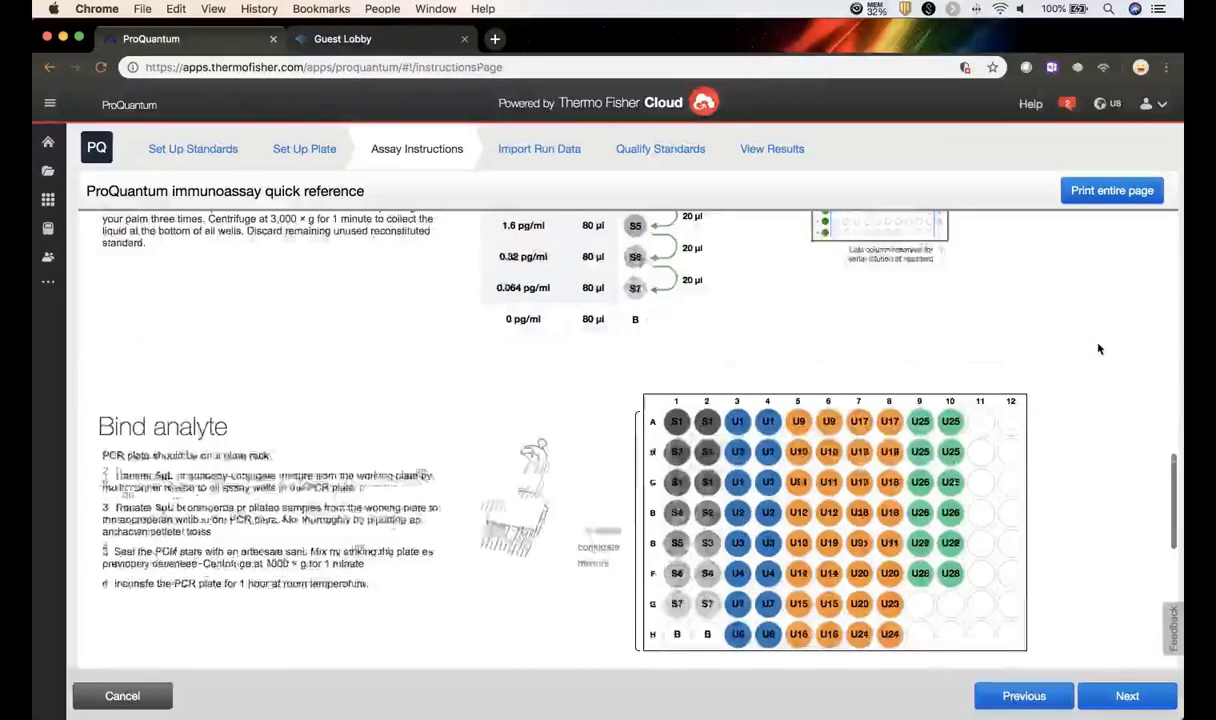
{"action": "scroll", "coordinate": [1098, 348], "scroll_direction": "up", "scroll_amount": 2}
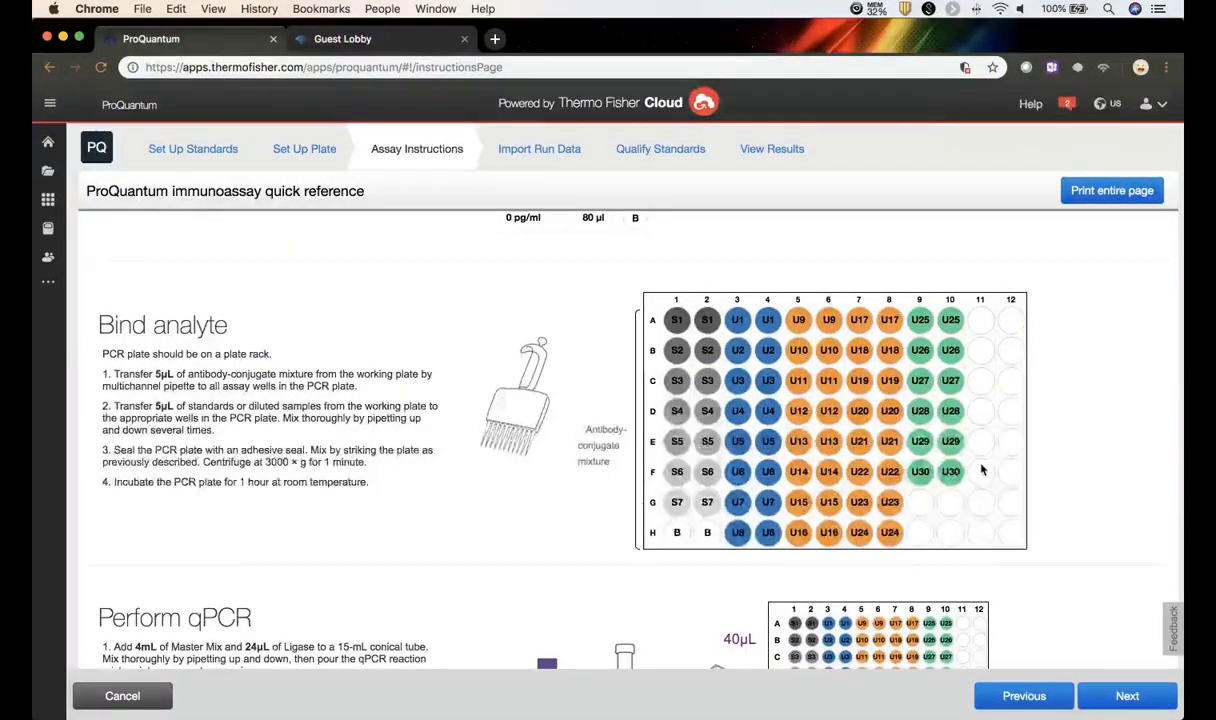
{"action": "scroll", "coordinate": [981, 470], "scroll_direction": "down", "scroll_amount": 7}
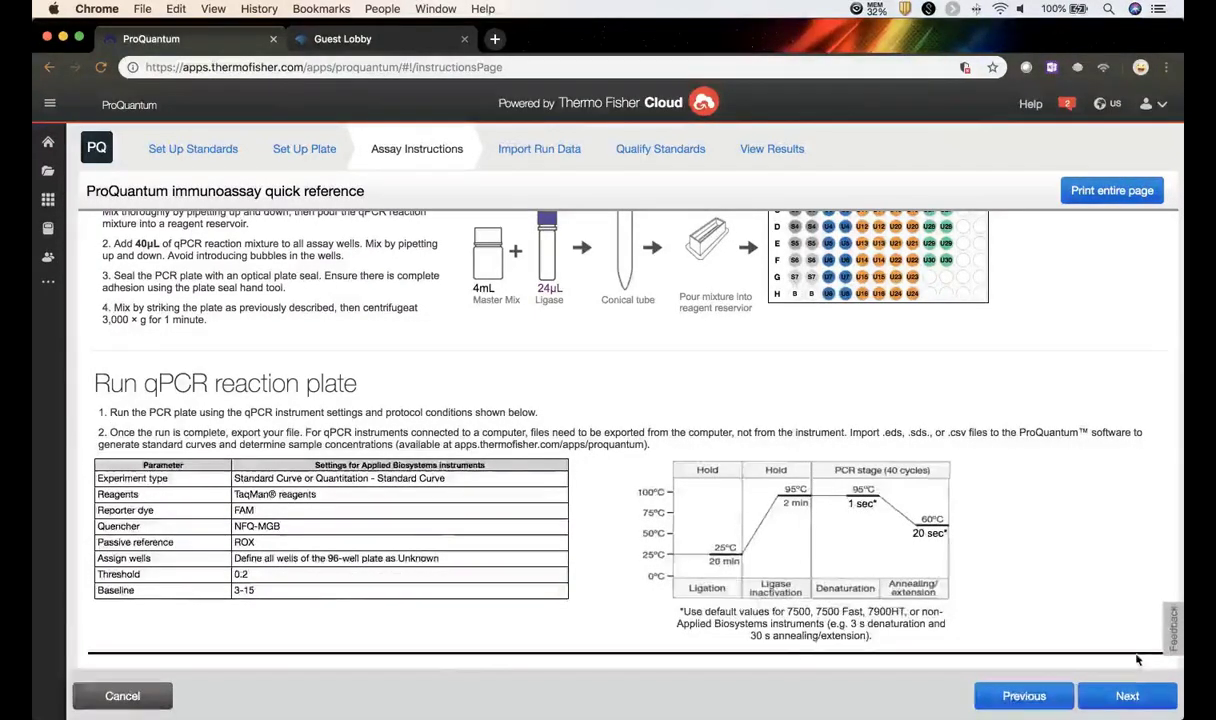
Proceed to the run data import and load the run file MCP-3.eds from this computer's Desktop.
{"action": "left_click", "coordinate": [1133, 698]}
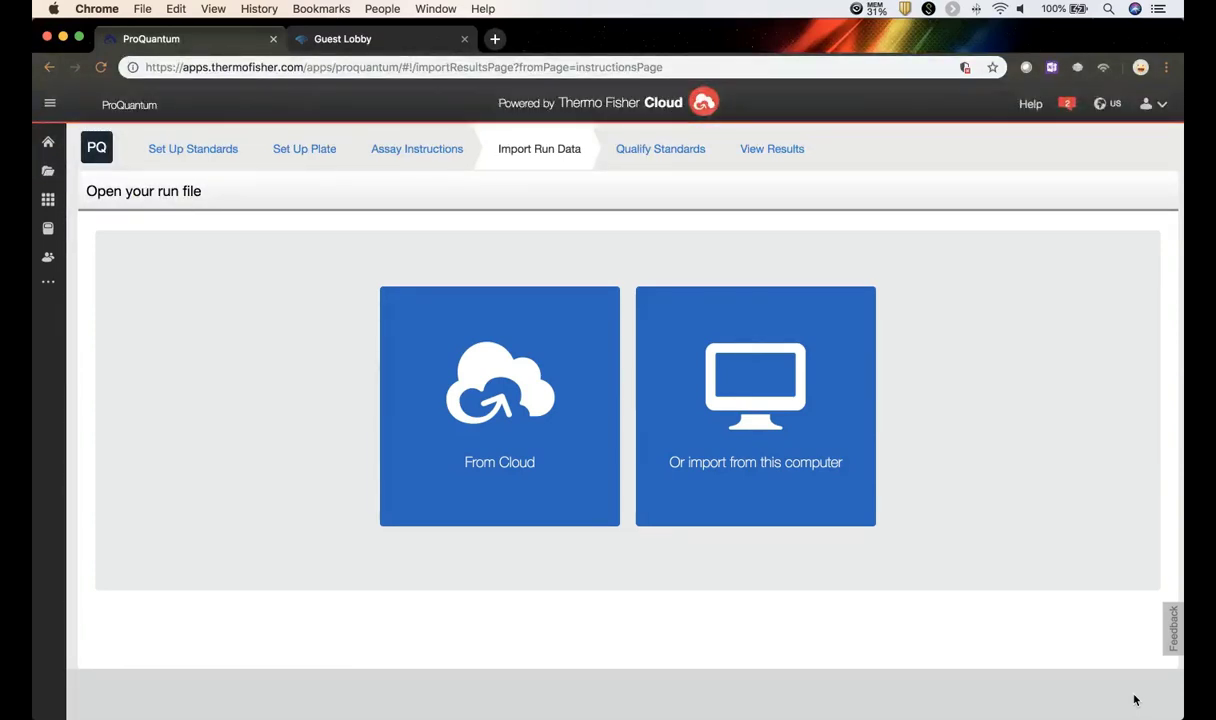
{"action": "key", "text": "ctrl+Up"}
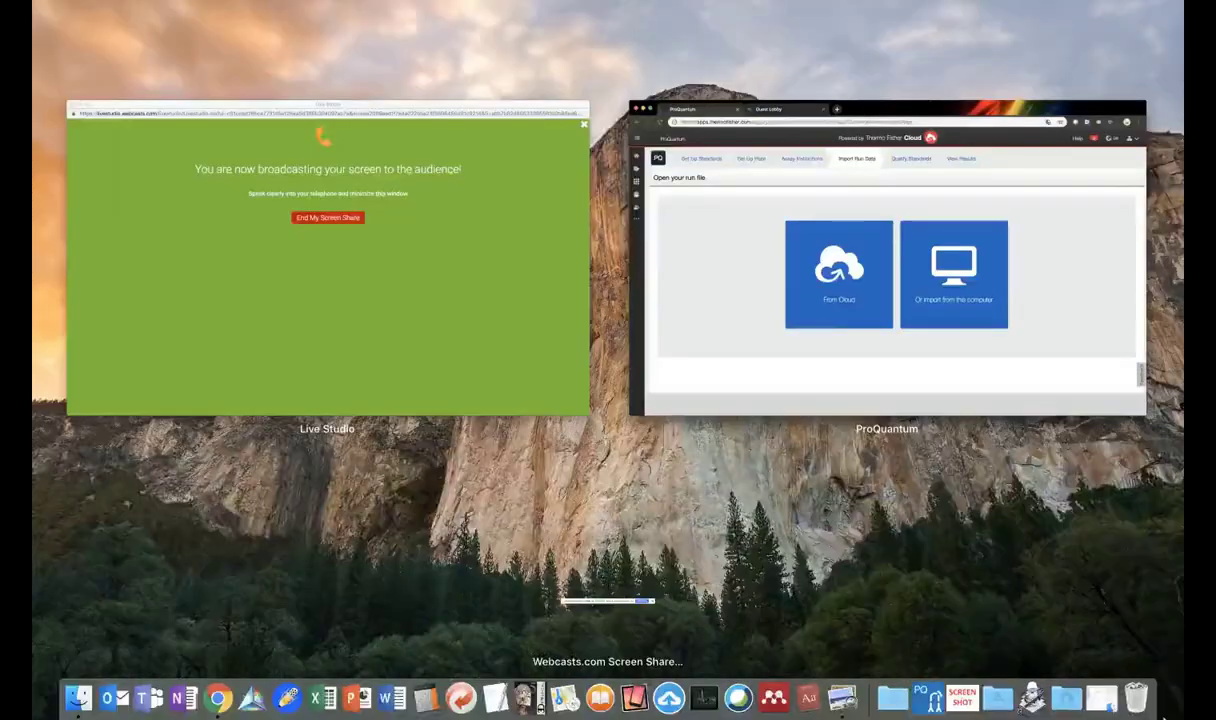
{"action": "key", "text": "ctrl+Up"}
{"action": "left_click", "coordinate": [766, 437]}
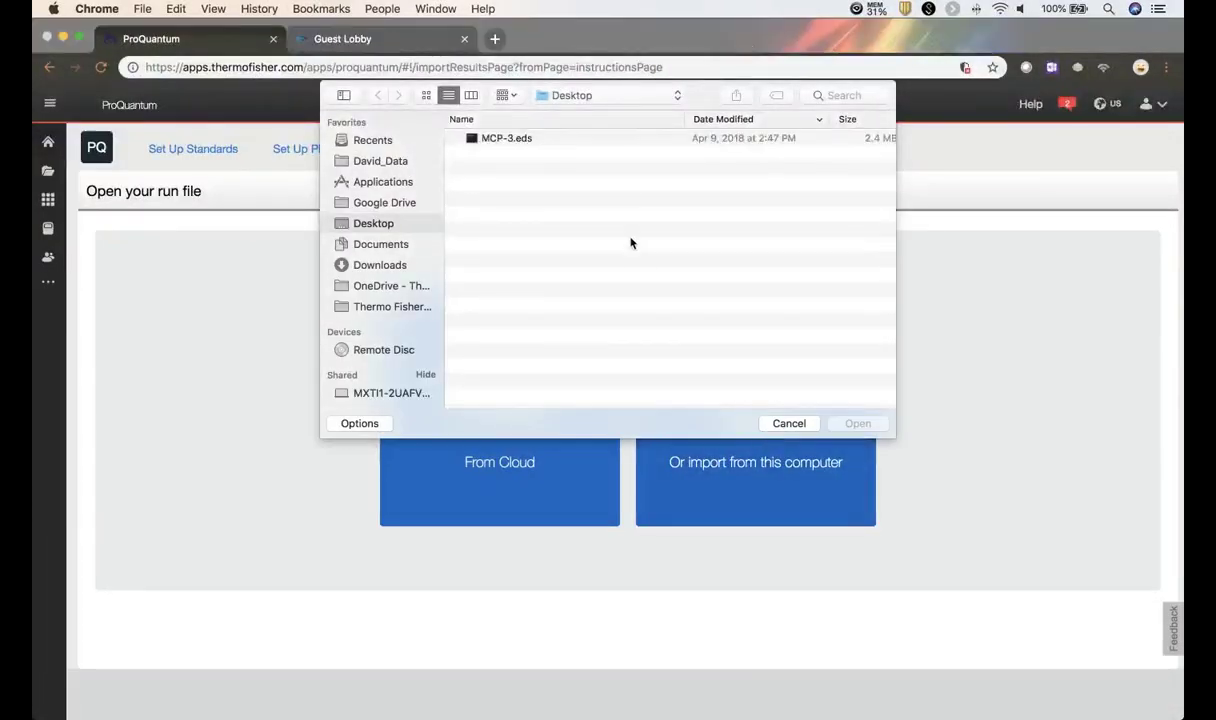
{"action": "left_click", "coordinate": [486, 142]}
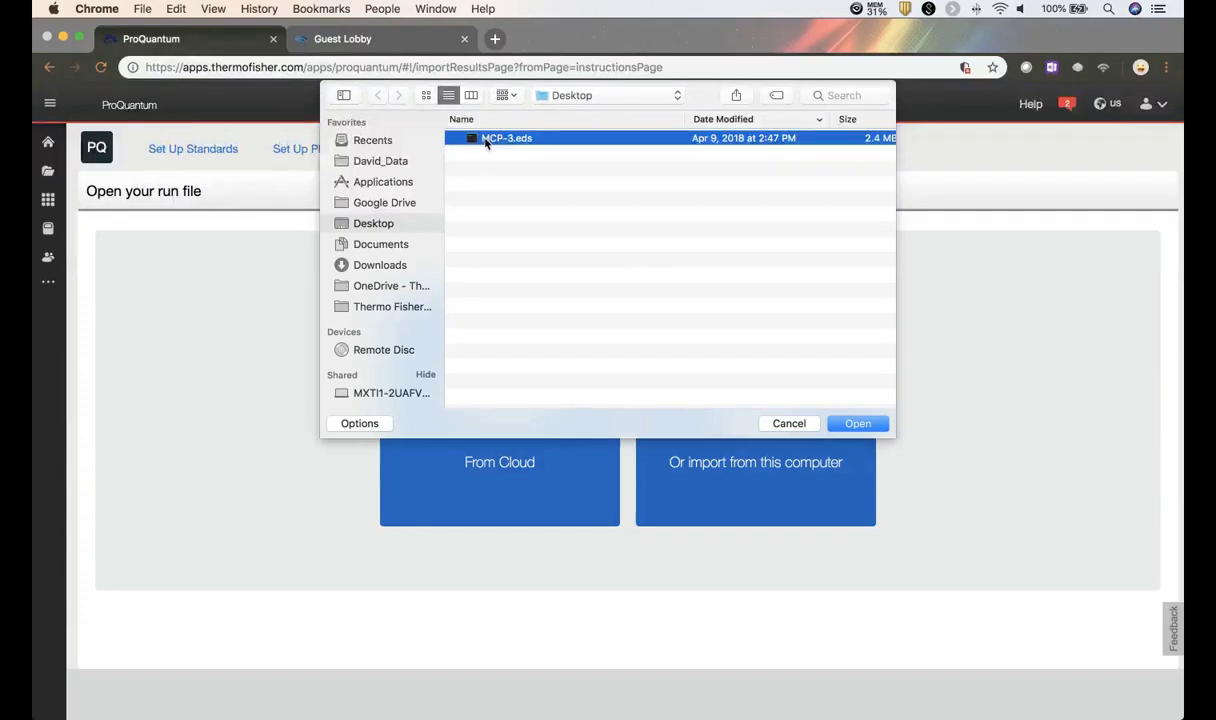
{"action": "left_click", "coordinate": [858, 424]}
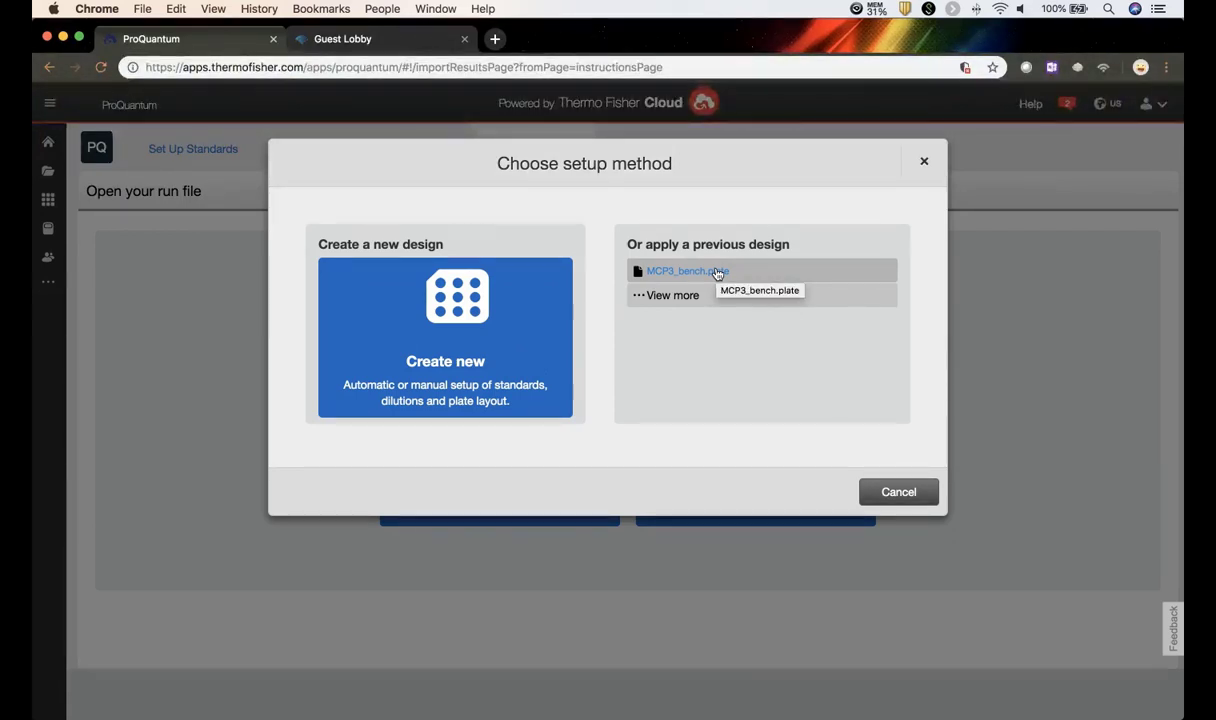
Apply the previous design MCP3_bench.plate to the run and accept its serial dilution and PCR plate layout.
{"action": "left_click", "coordinate": [720, 272]}
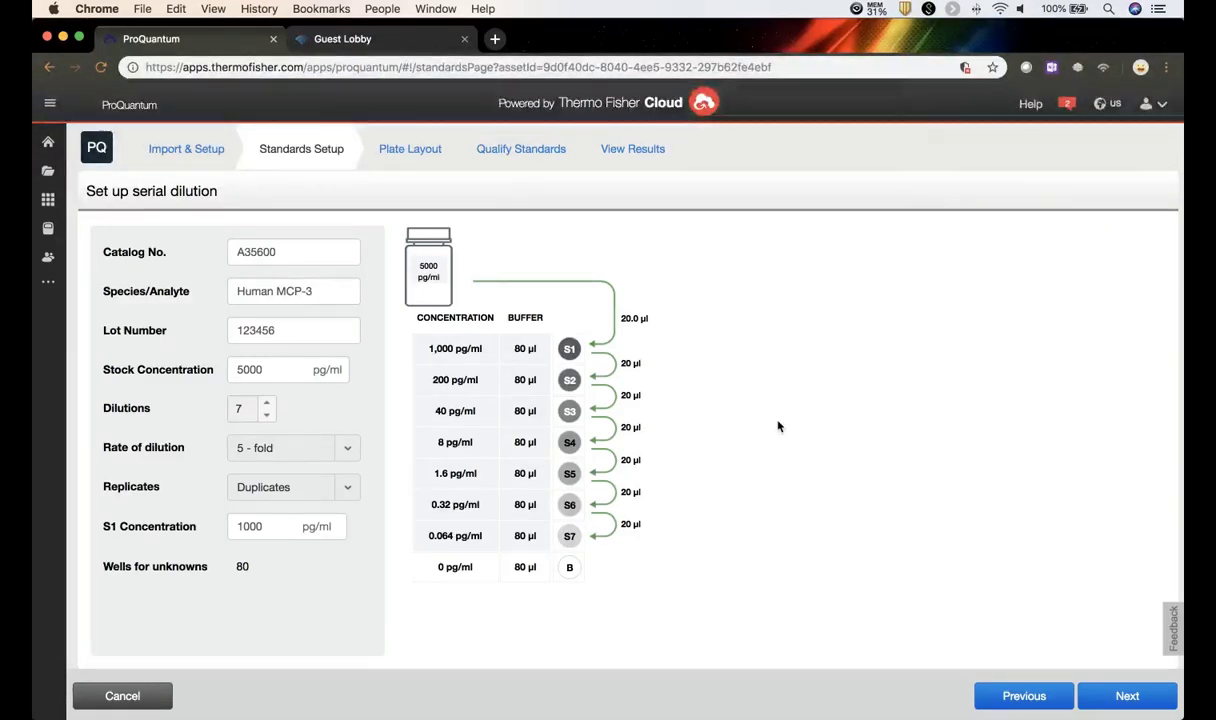
{"action": "left_click", "coordinate": [1129, 697]}
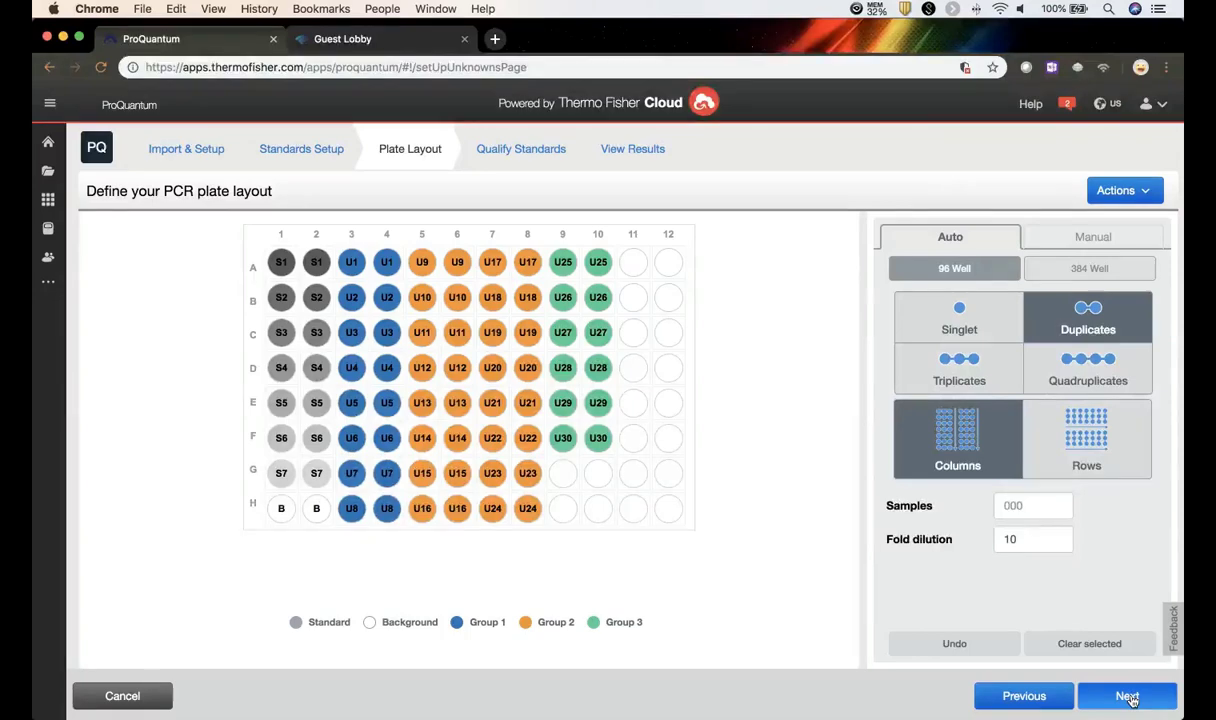
{"action": "left_click", "coordinate": [1129, 697]}
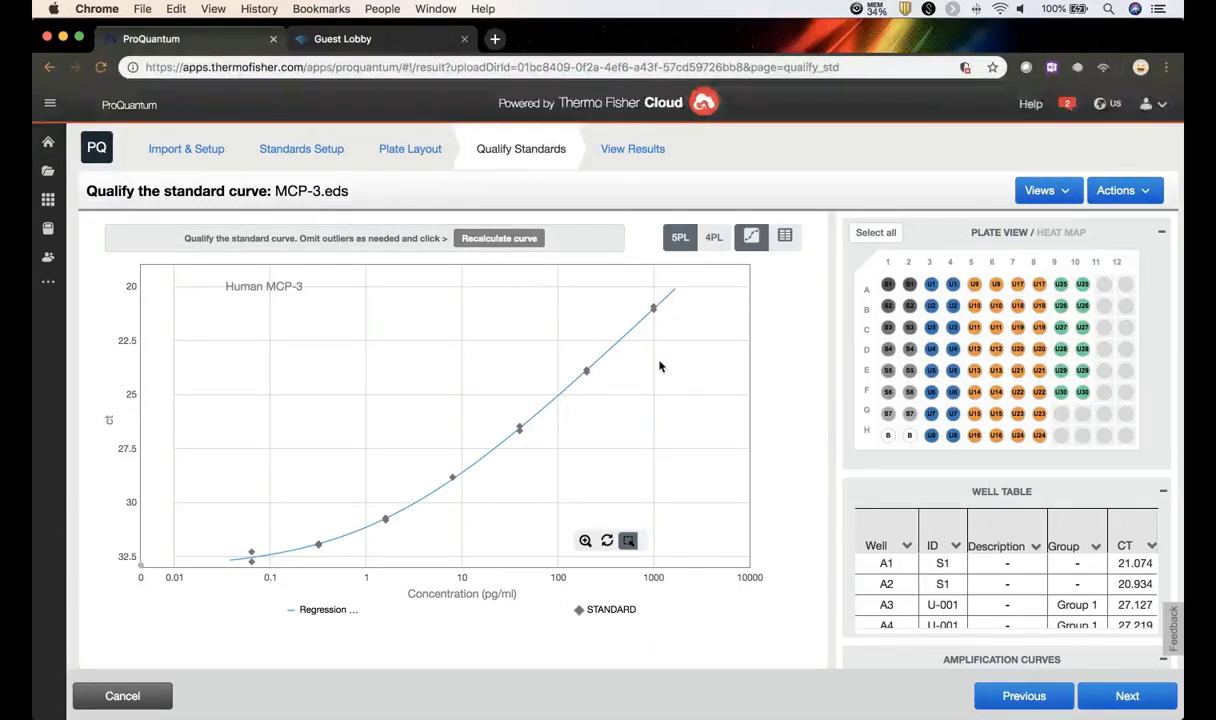
Display the standard curve results as a table, collapse the small plot and inspect the amplification curve of standard S1.
{"action": "left_click", "coordinate": [785, 238]}
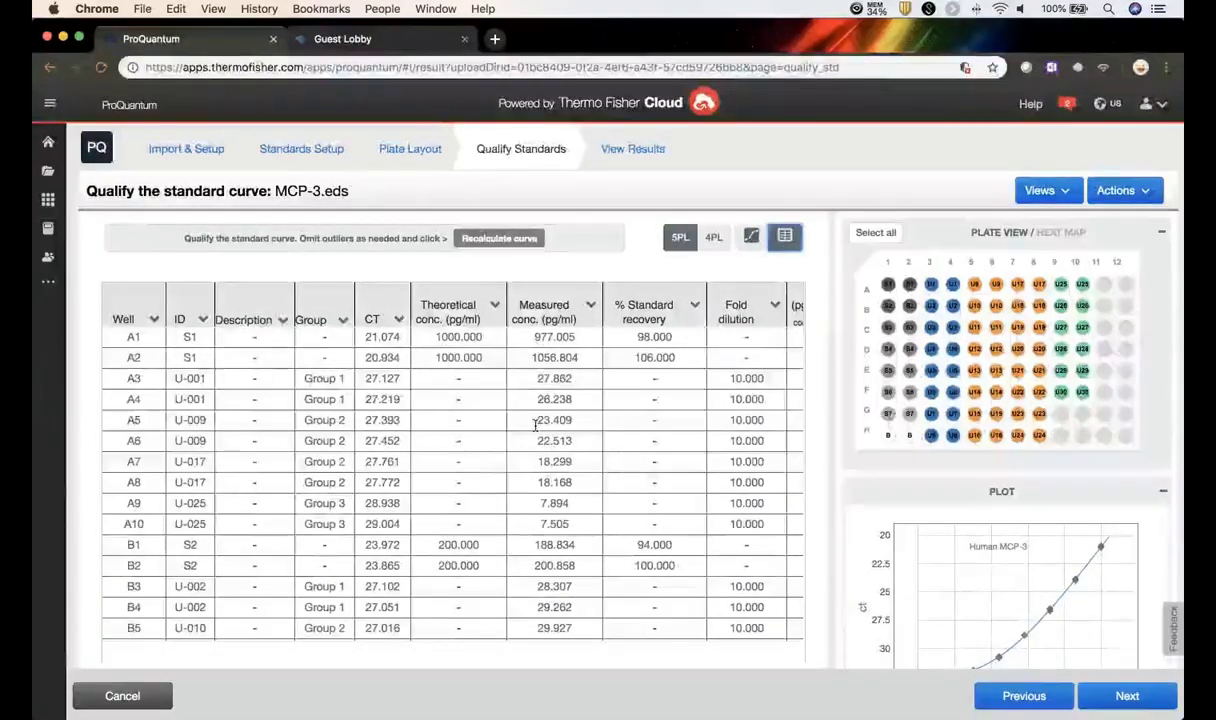
{"action": "left_click", "coordinate": [1162, 491]}
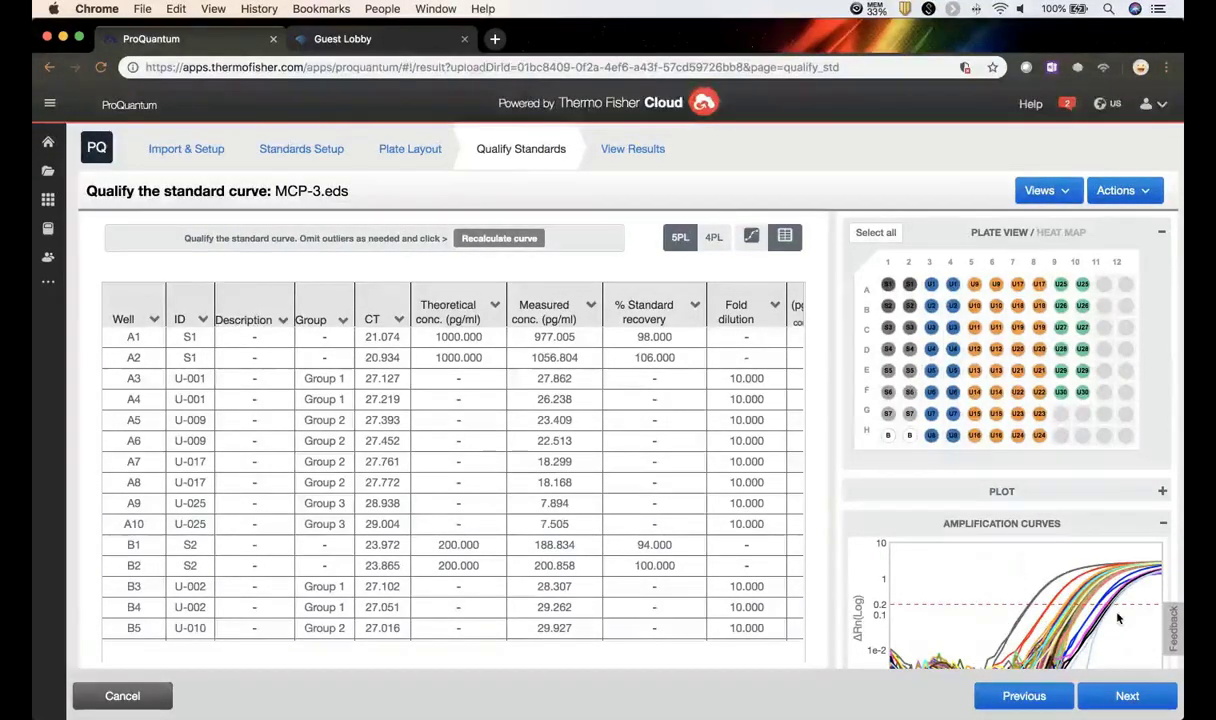
{"action": "mouse_move", "coordinate": [1033, 605]}
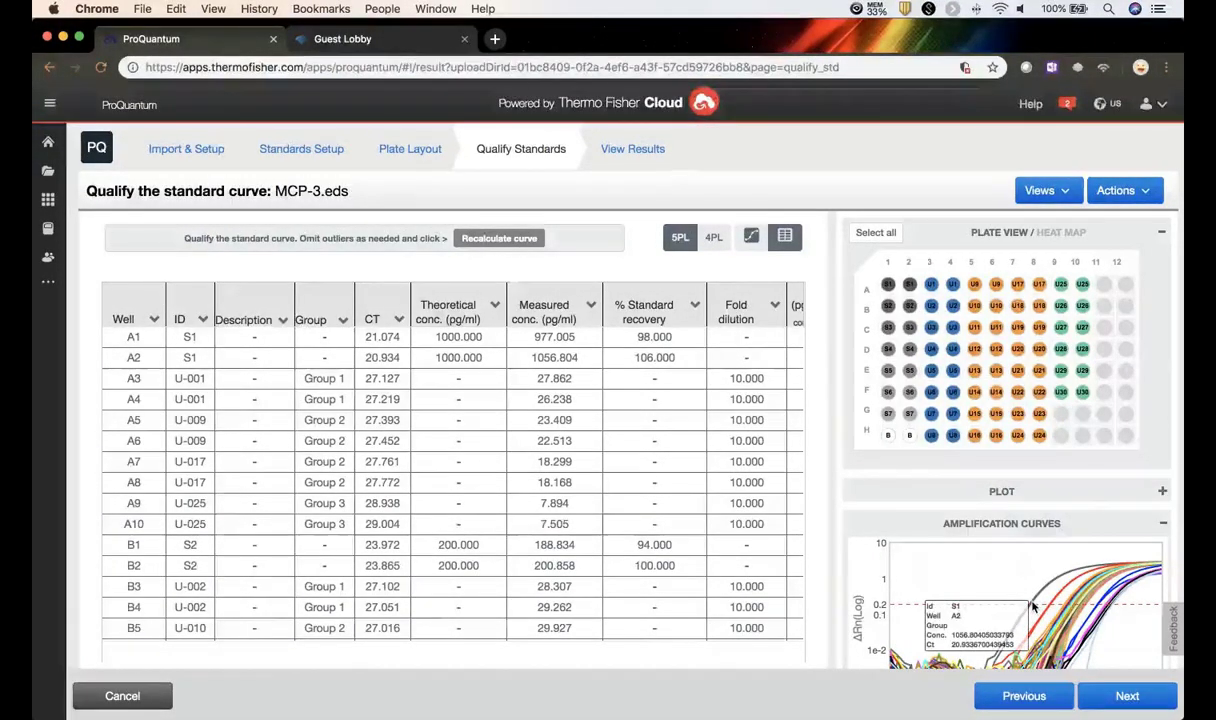